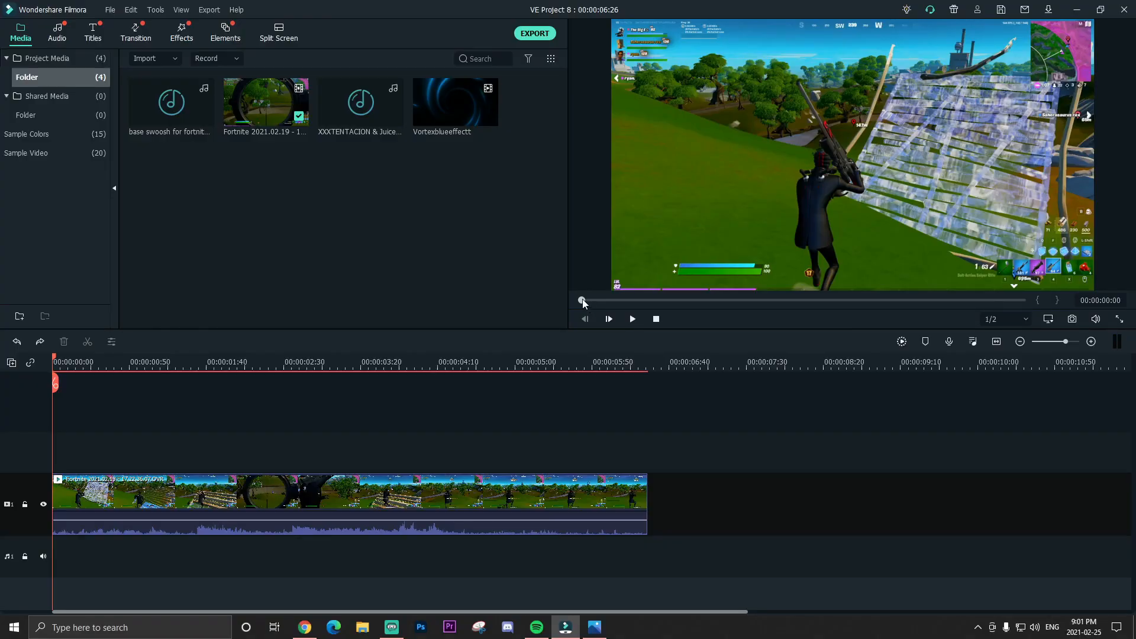
- Split the Fortnite gameplay clip at 00:00:01:40, where the sniper scope view is fully open
{"action": "left_click_drag", "start_coordinate": [582, 299], "coordinate": [344, 340]}
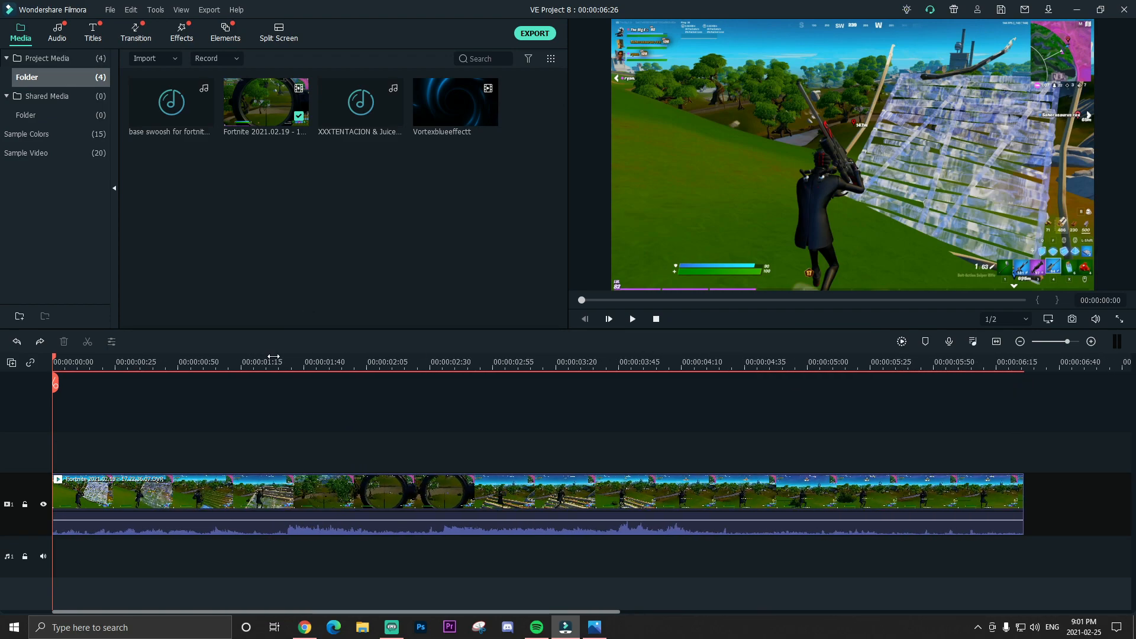
{"action": "left_click", "coordinate": [275, 362]}
{"action": "key", "text": "ctrl+equal"}
{"action": "left_click", "coordinate": [311, 362]}
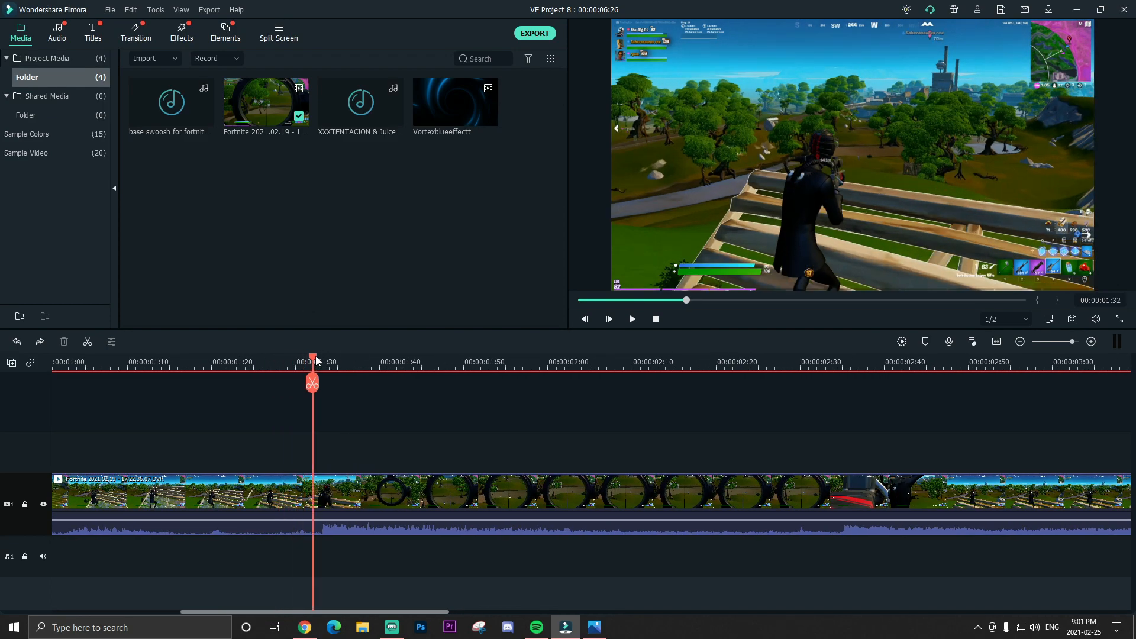
{"action": "left_click", "coordinate": [320, 362]}
{"action": "left_click", "coordinate": [337, 362]}
{"action": "left_click", "coordinate": [348, 362]}
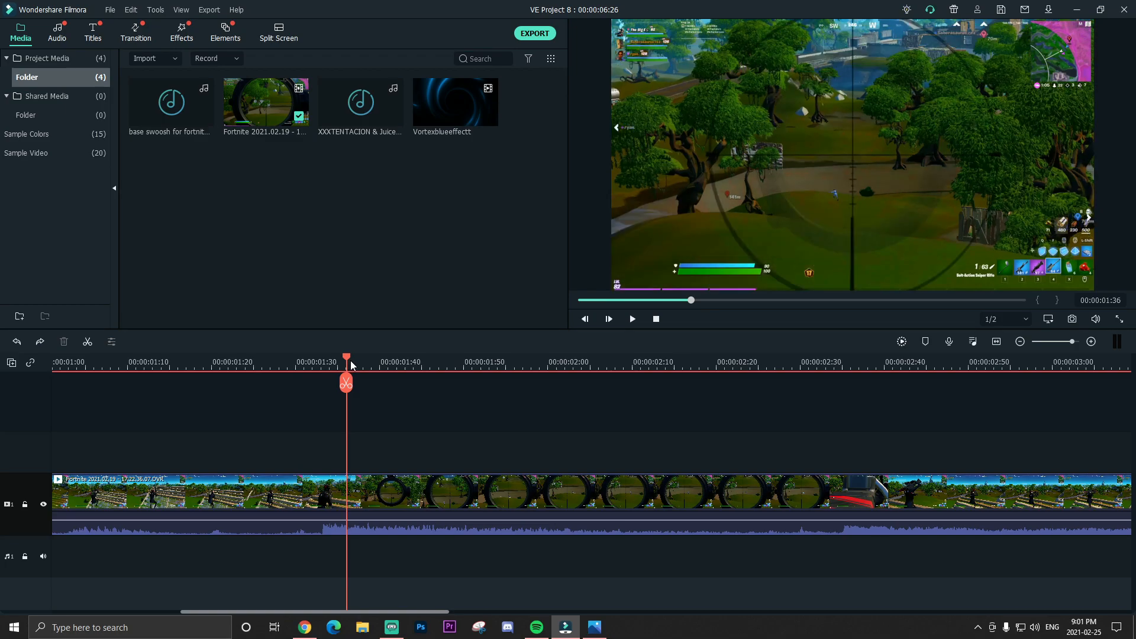
{"action": "left_click", "coordinate": [363, 362]}
{"action": "left_click", "coordinate": [371, 363]}
{"action": "left_click", "coordinate": [379, 363]}
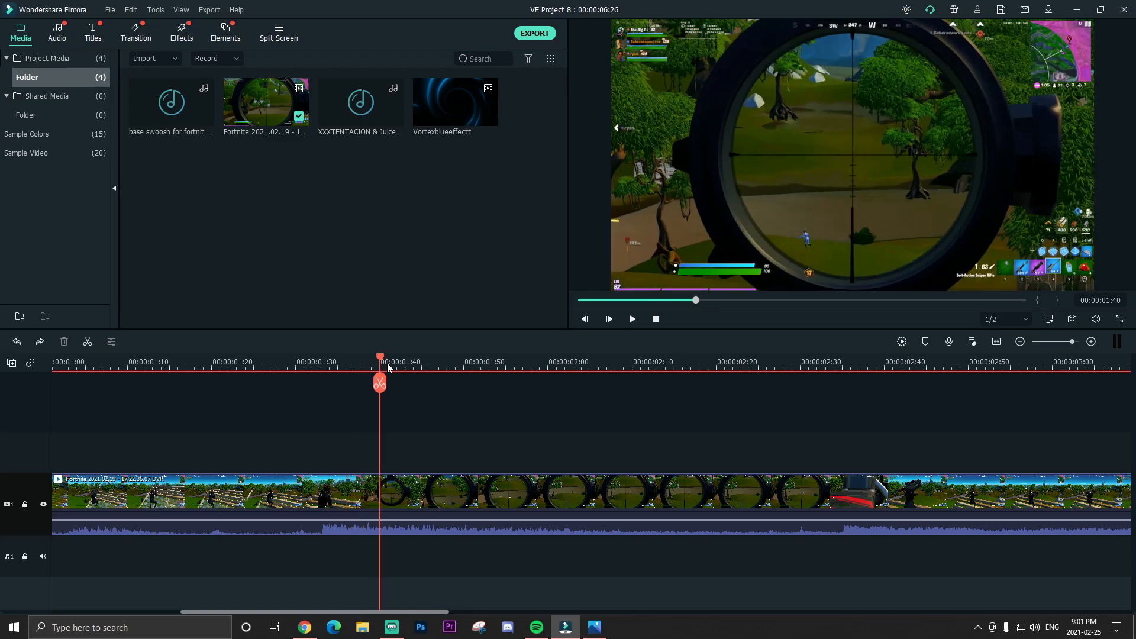
{"action": "left_click", "coordinate": [443, 476]}
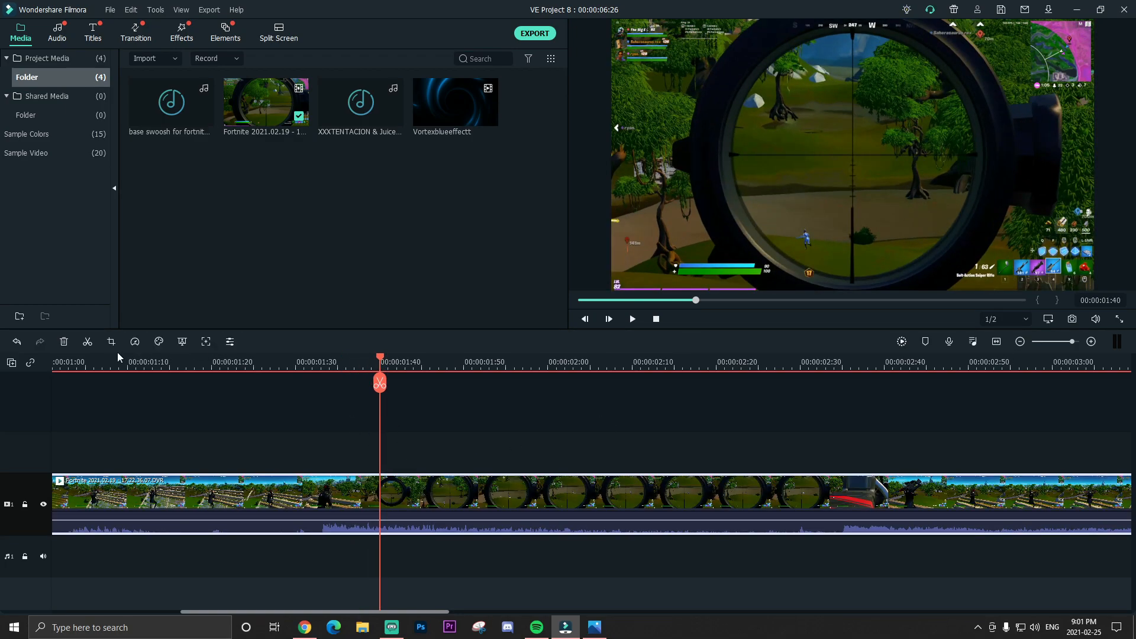
{"action": "left_click", "coordinate": [88, 341]}
- Split the gameplay clip again at 00:00:02:31, on the first frame after the scope view ends
{"action": "left_click_drag", "start_coordinate": [382, 363], "coordinate": [809, 418]}
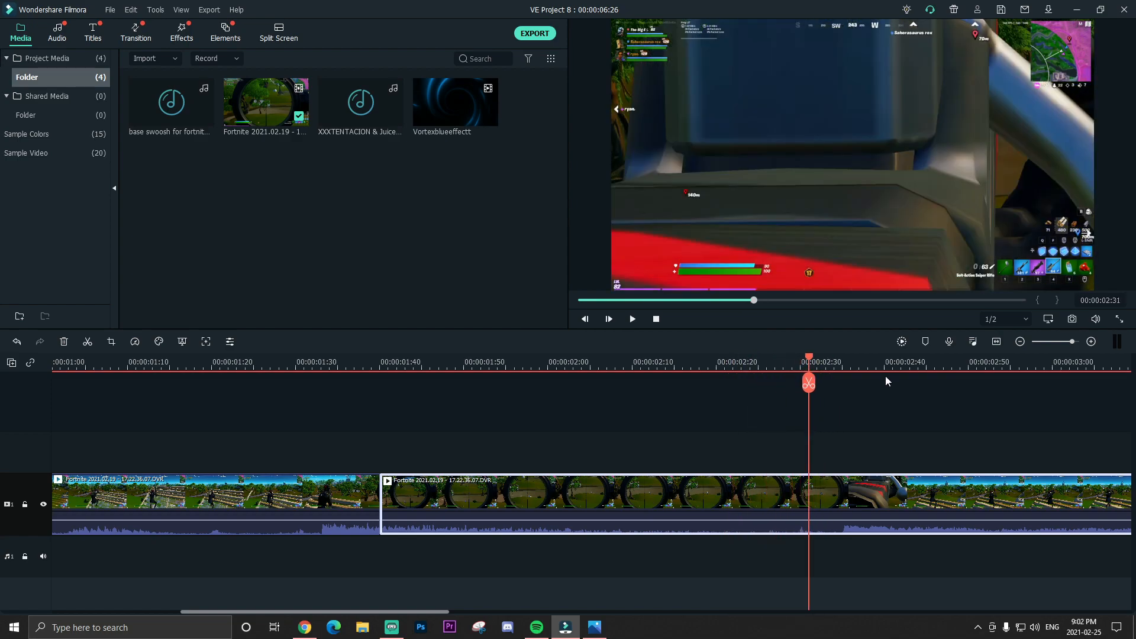
{"action": "key", "text": "ctrl+equal"}
{"action": "key", "text": "Left"}
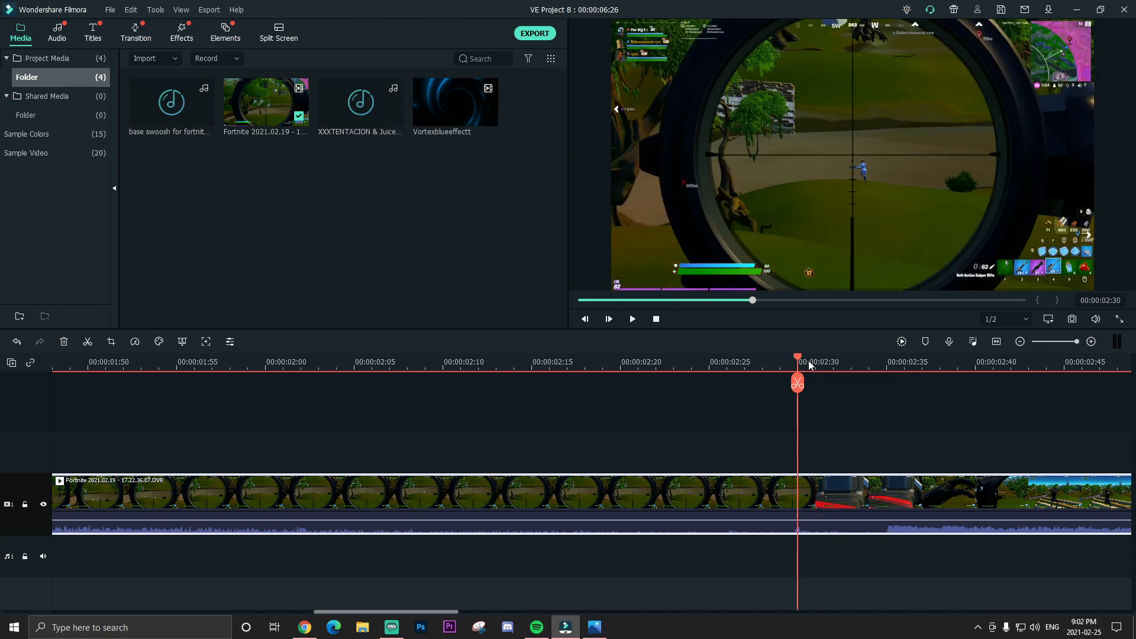
{"action": "key", "text": "Right"}
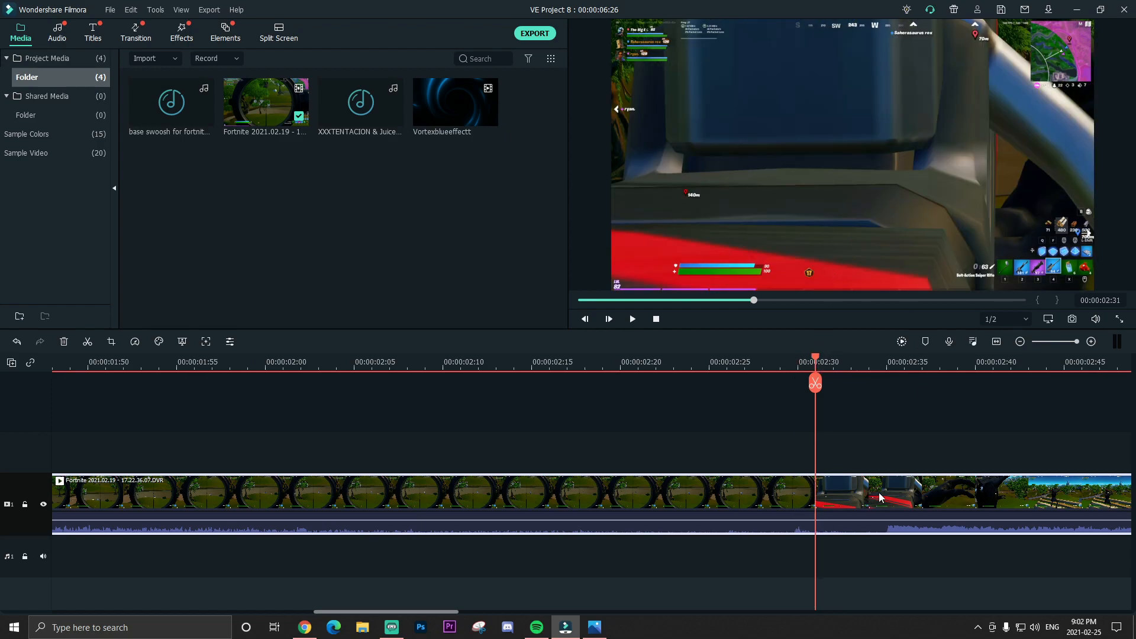
{"action": "key", "text": "ctrl+b"}
{"action": "key", "text": "ctrl+minus"}
{"action": "key", "text": "ctrl+minus"}
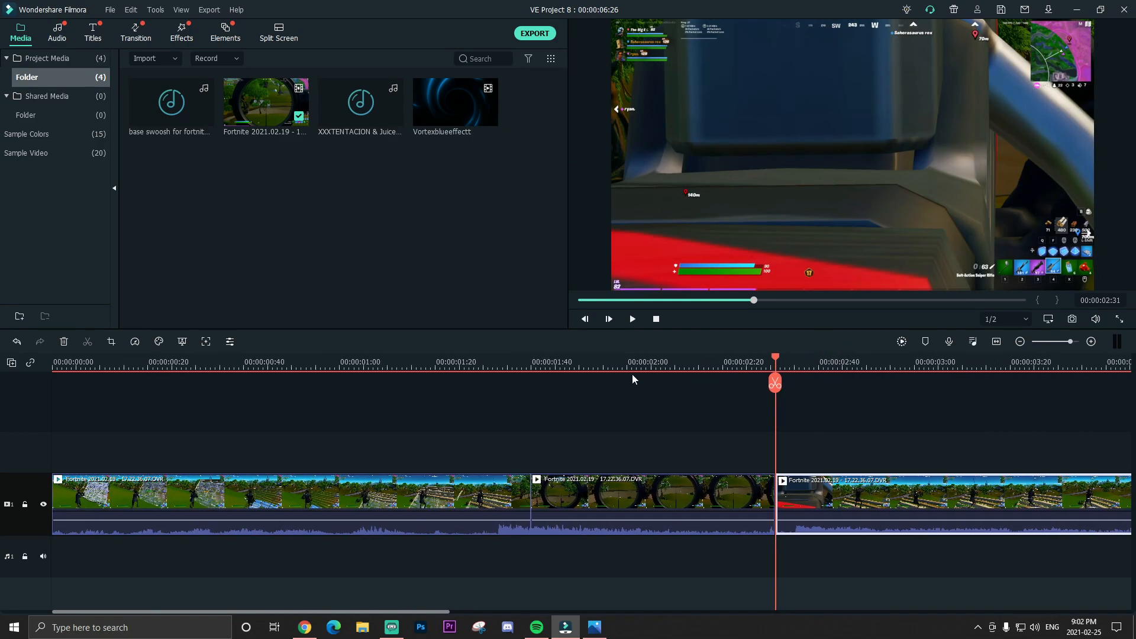
- Apply the Image Mask utility effect to the middle scope segment of the gameplay clip
{"action": "left_click", "coordinate": [583, 366]}
{"action": "left_click", "coordinate": [512, 366]}
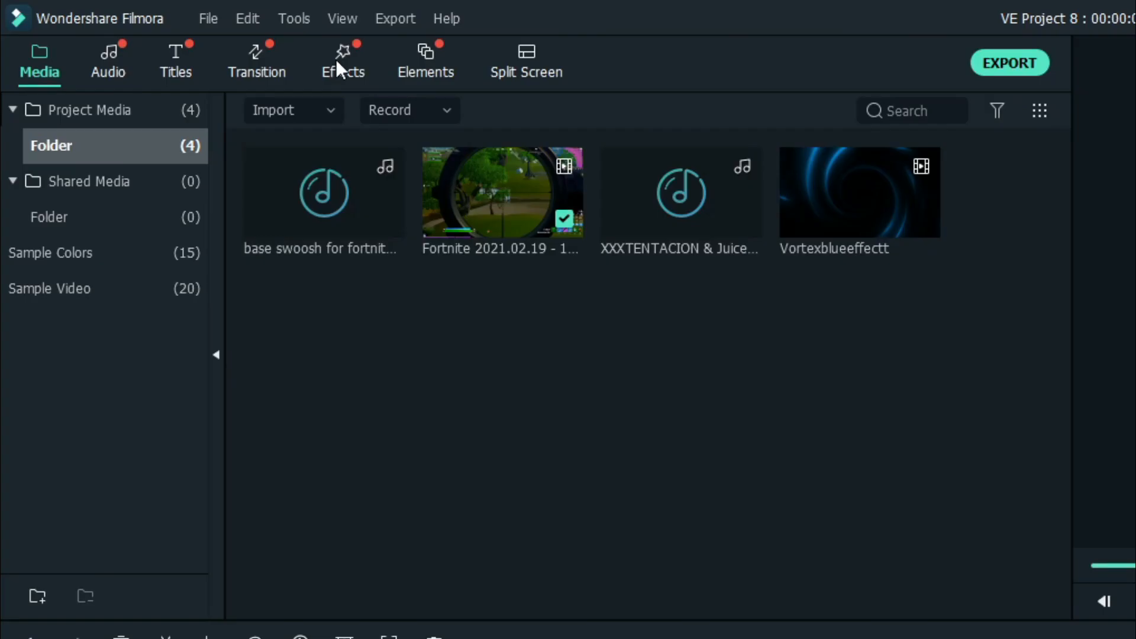
{"action": "left_click", "coordinate": [180, 33]}
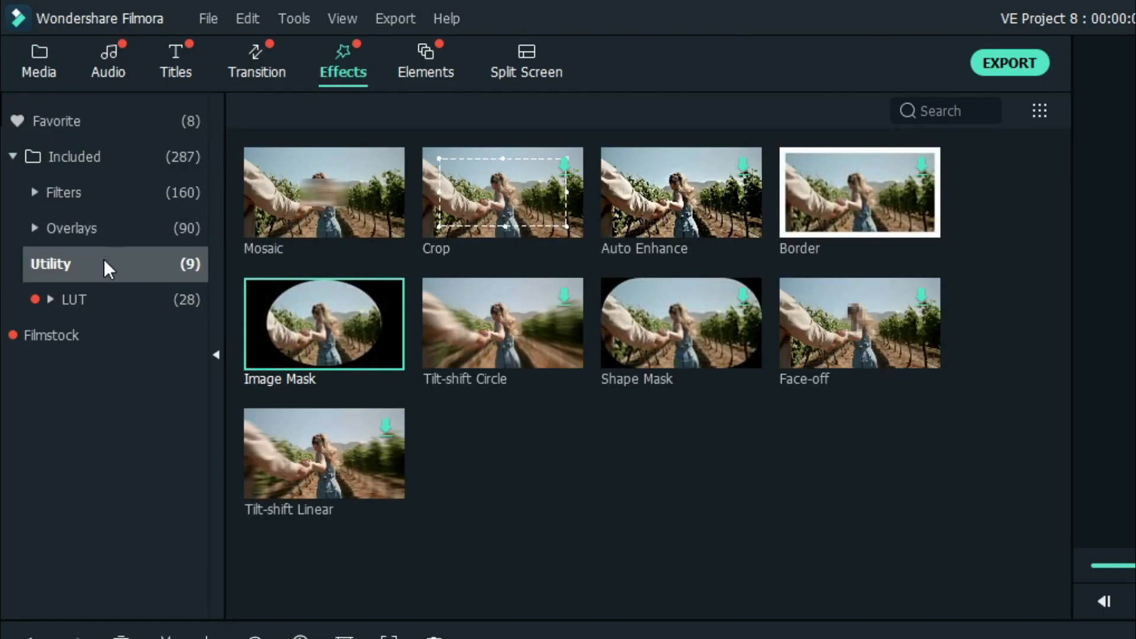
{"action": "mouse_move", "coordinate": [292, 349]}
{"action": "left_click_drag", "start_coordinate": [300, 357], "coordinate": [555, 485]}
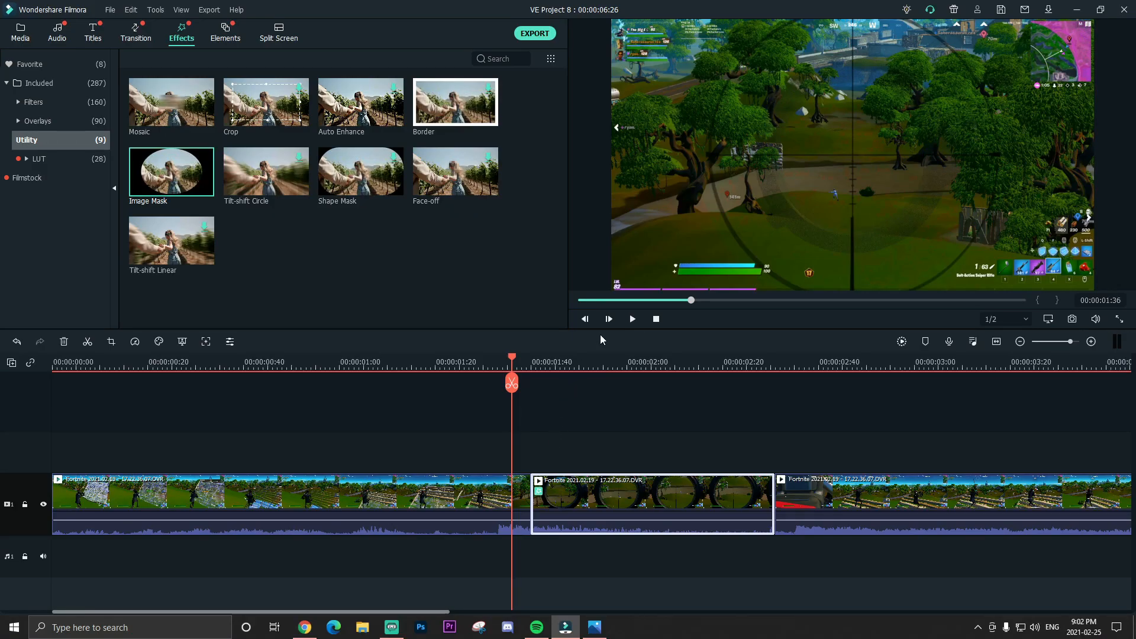
- Open the scope segment's Image Mask settings with the playhead at 00:00:02:04 and choose the circle preset mask
{"action": "left_click", "coordinate": [722, 300]}
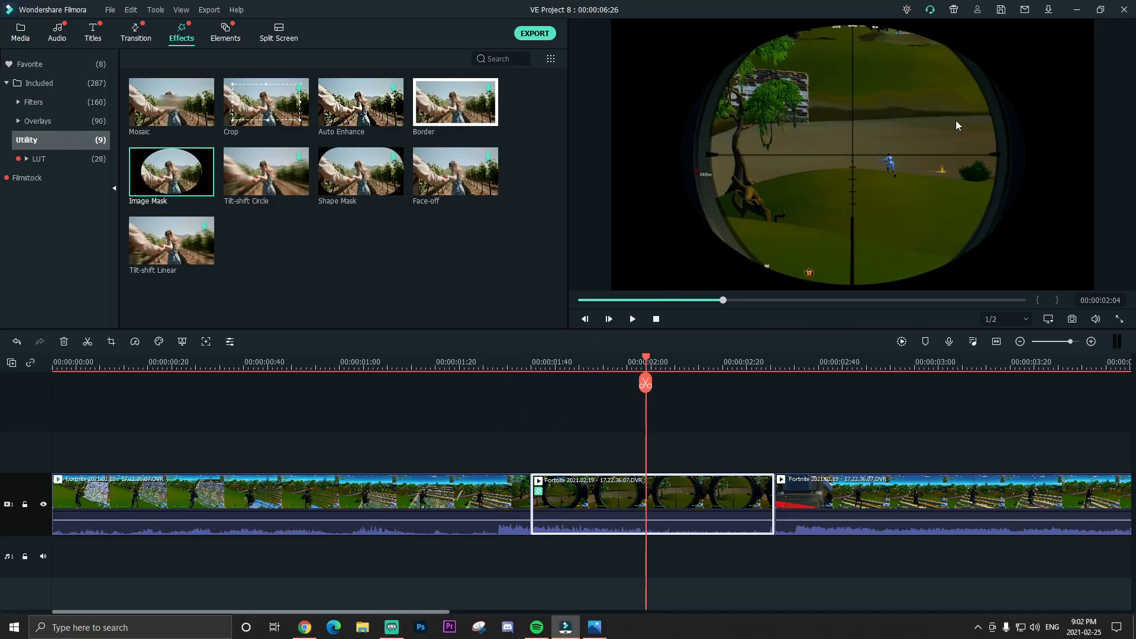
{"action": "double_click", "coordinate": [673, 502]}
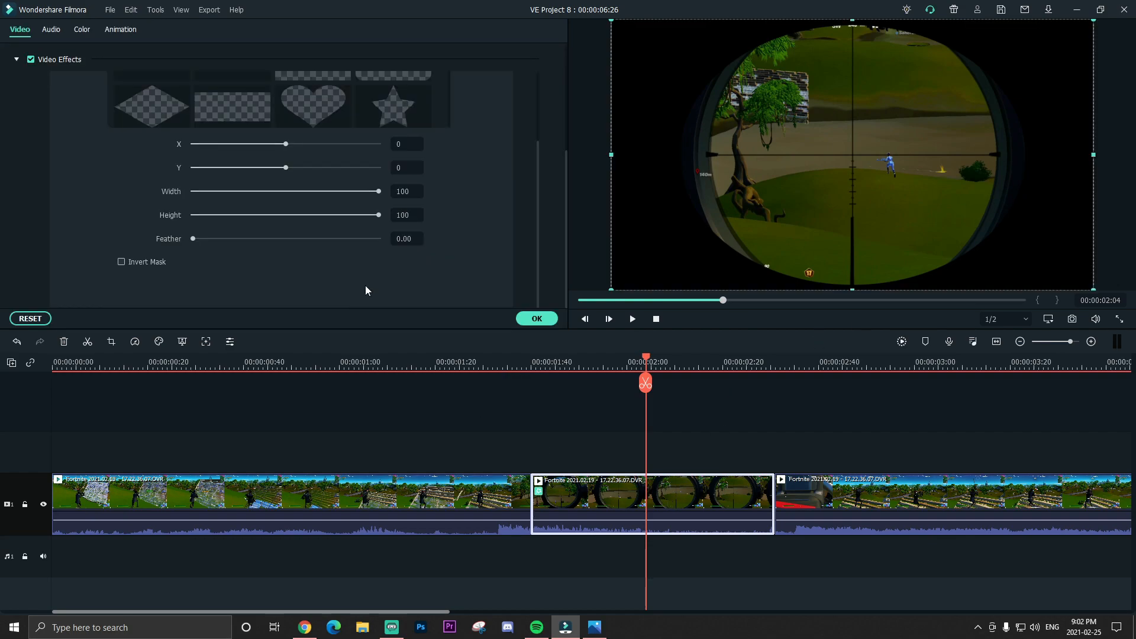
{"action": "scroll", "coordinate": [403, 191], "scroll_direction": "up", "scroll_amount": 3}
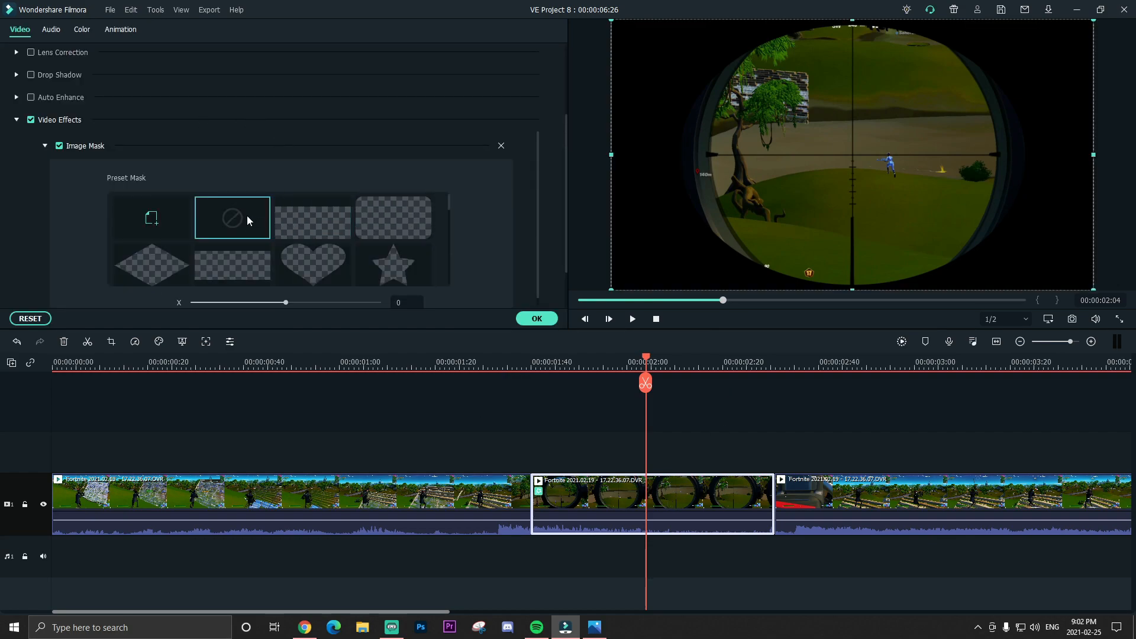
{"action": "left_click", "coordinate": [166, 229]}
{"action": "scroll", "coordinate": [154, 207], "scroll_direction": "down", "scroll_amount": 2}
{"action": "scroll", "coordinate": [196, 195], "scroll_direction": "up", "scroll_amount": 2}
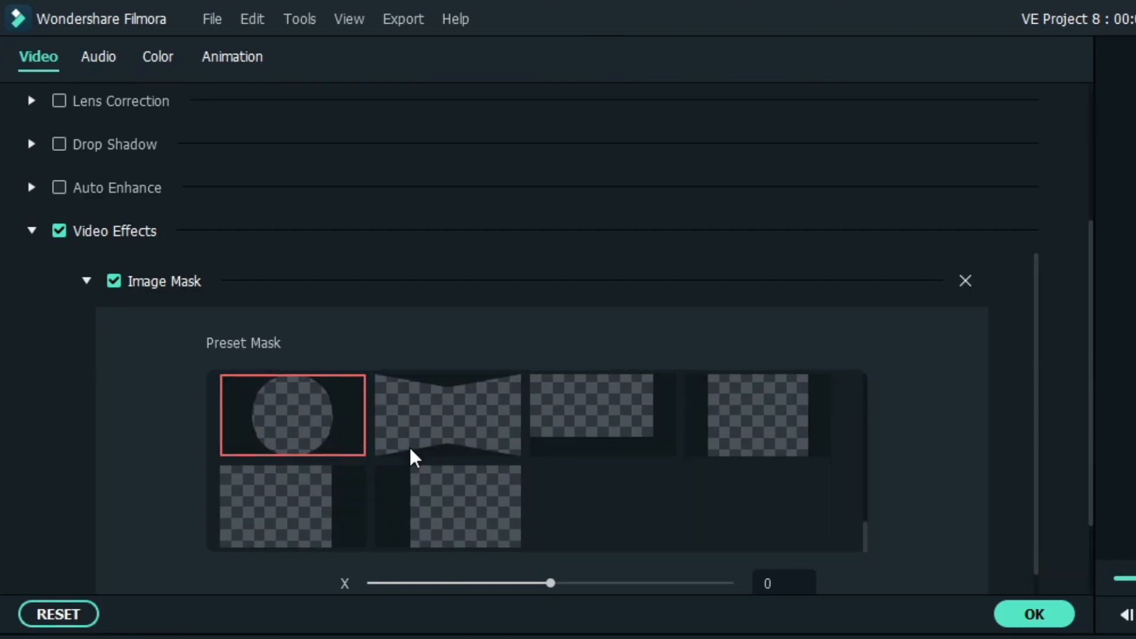
- Set the circular mask's width to 82
{"action": "scroll", "coordinate": [932, 491], "scroll_direction": "down", "scroll_amount": 5}
{"action": "left_click", "coordinate": [793, 367]}
{"action": "key", "text": "BackSpace"}
{"action": "type", "text": "82"}
{"action": "key", "text": "Return"}
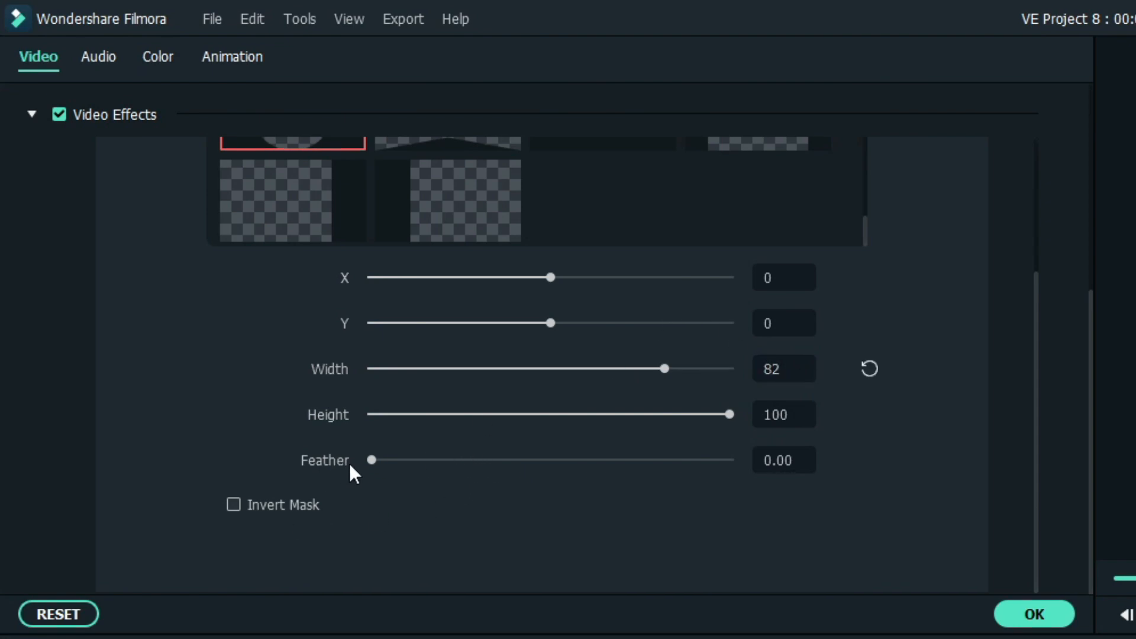
- Set the circular mask's feather to its maximum of 100 and accept the clip settings
{"action": "left_click_drag", "start_coordinate": [372, 459], "coordinate": [797, 459]}
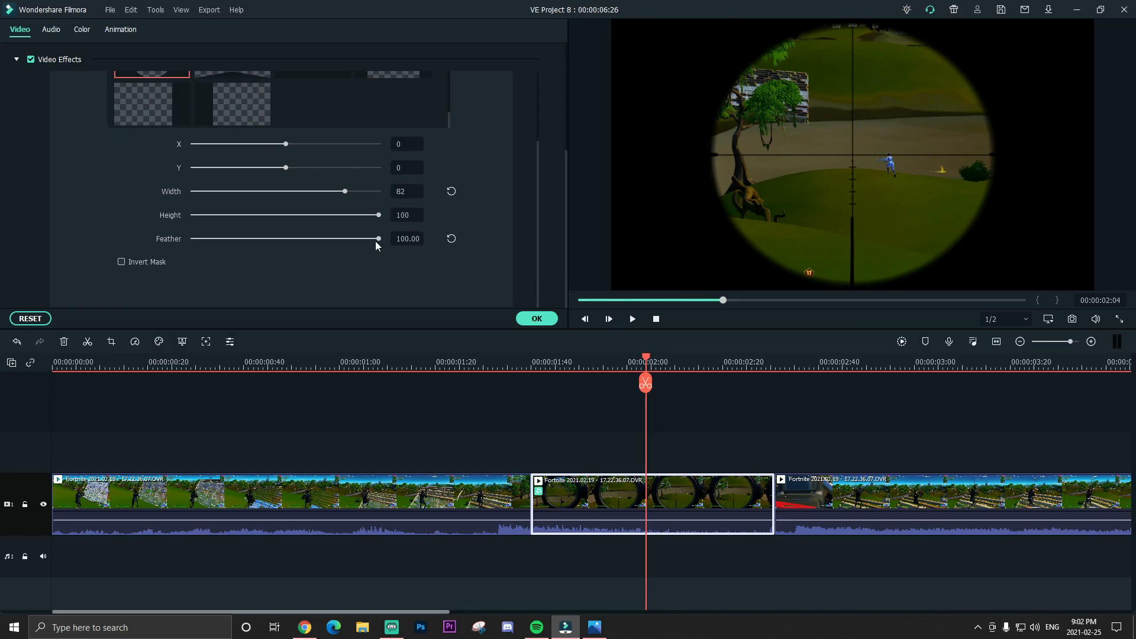
{"action": "left_click_drag", "start_coordinate": [330, 243], "coordinate": [103, 253]}
{"action": "left_click_drag", "start_coordinate": [201, 246], "coordinate": [486, 244]}
{"action": "left_click_drag", "start_coordinate": [303, 244], "coordinate": [443, 232]}
{"action": "left_click", "coordinate": [538, 319]}
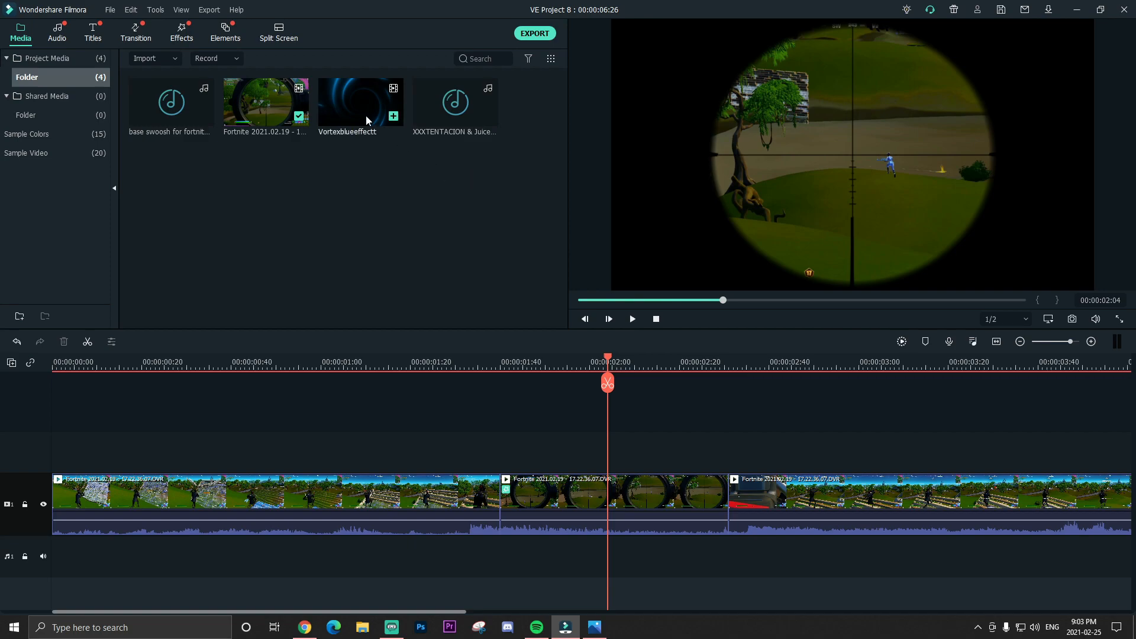
- Place the Vortexblueeffectt clip on the track above the scope segment and trim it to end with that segment at 00:00:02:31
{"action": "left_click_drag", "start_coordinate": [364, 116], "coordinate": [492, 452]}
{"action": "left_click_drag", "start_coordinate": [611, 356], "coordinate": [728, 356]}
{"action": "key", "text": "Left"}
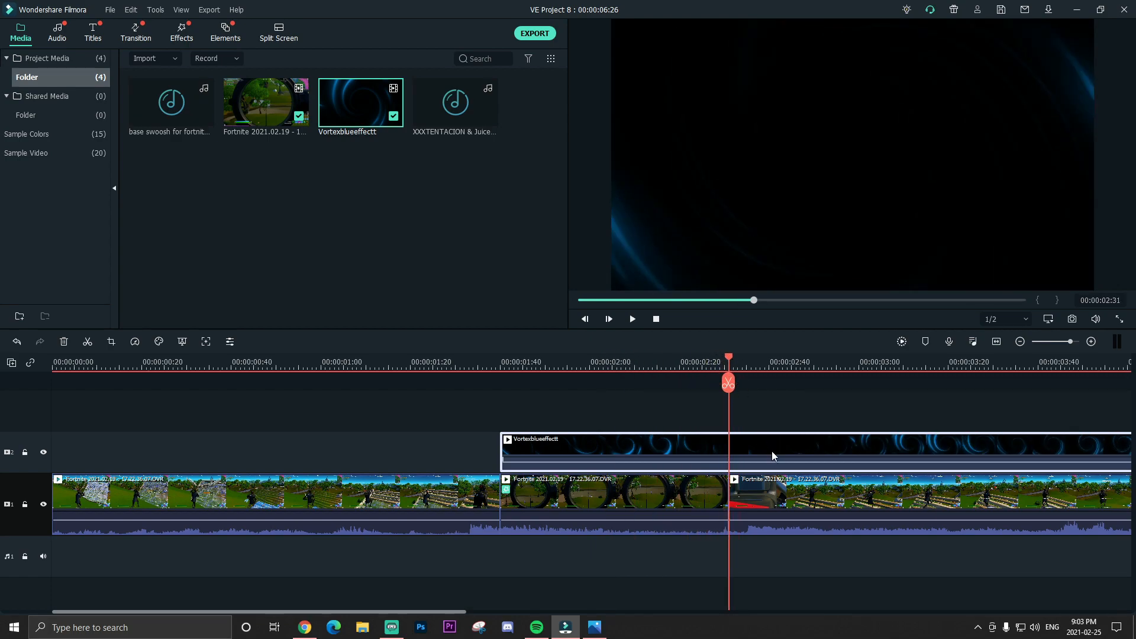
{"action": "key", "text": "ctrl+z"}
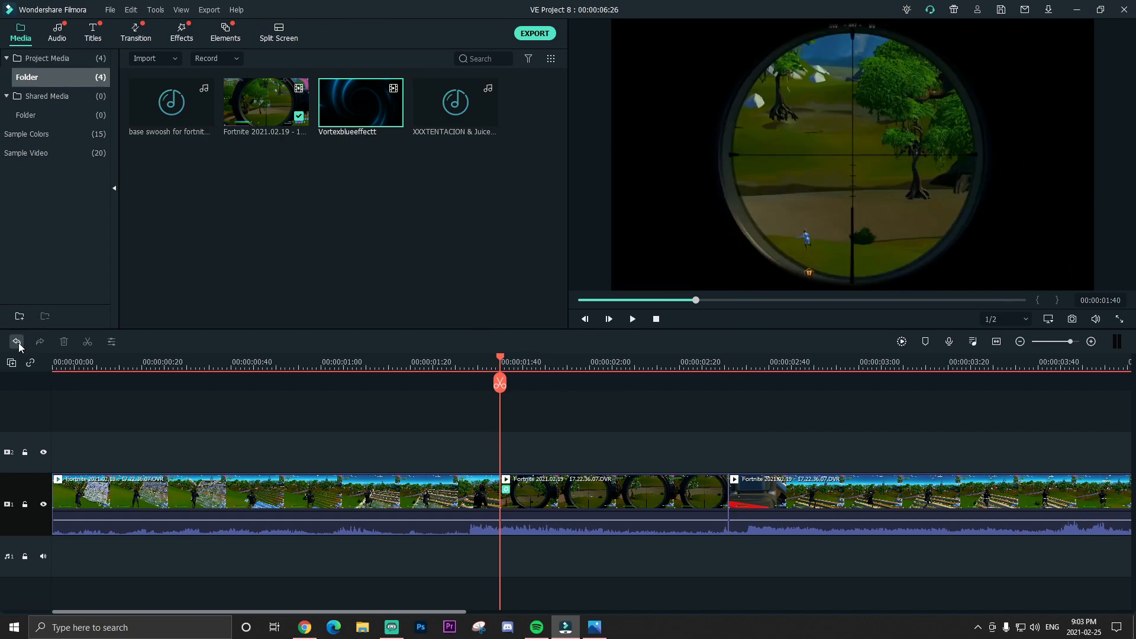
{"action": "left_click", "coordinate": [40, 341]}
- Set the vortex clip's blending mode to Screen and accept the change
{"action": "double_click", "coordinate": [611, 443]}
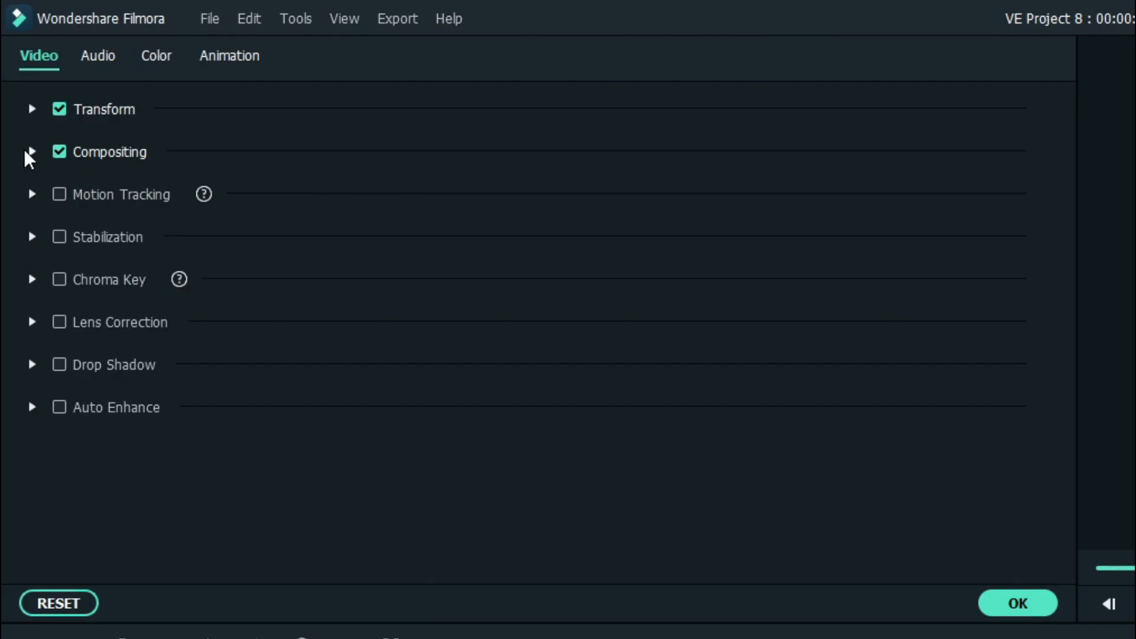
{"action": "left_click", "coordinate": [16, 80]}
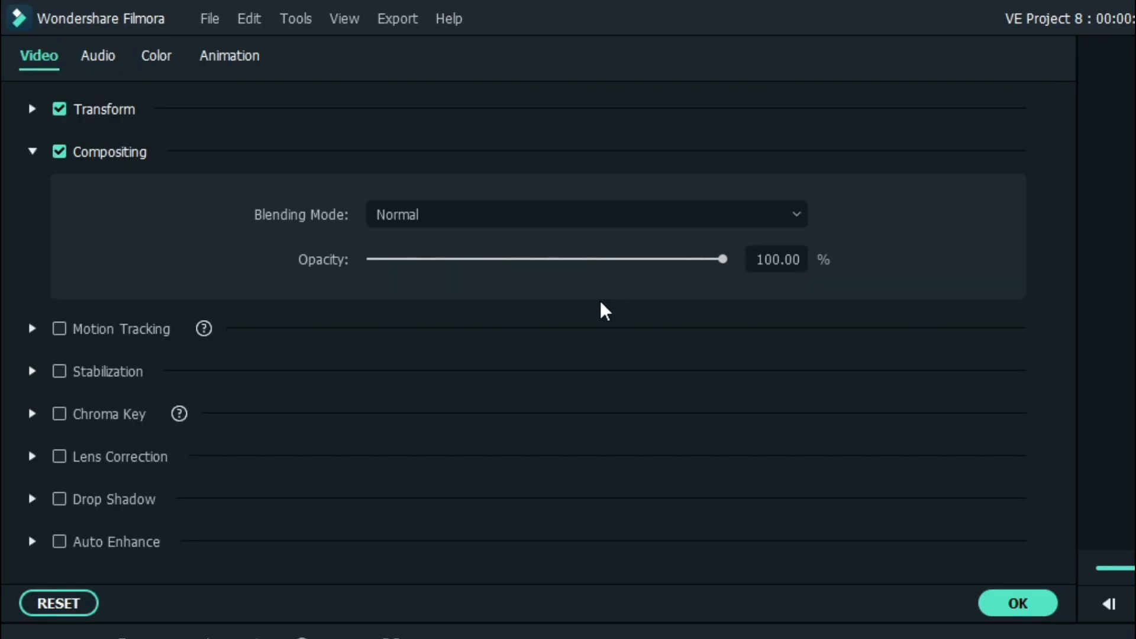
{"action": "left_click", "coordinate": [444, 212]}
{"action": "scroll", "coordinate": [615, 370], "scroll_direction": "down", "scroll_amount": 3}
{"action": "scroll", "coordinate": [680, 393], "scroll_direction": "up", "scroll_amount": 1}
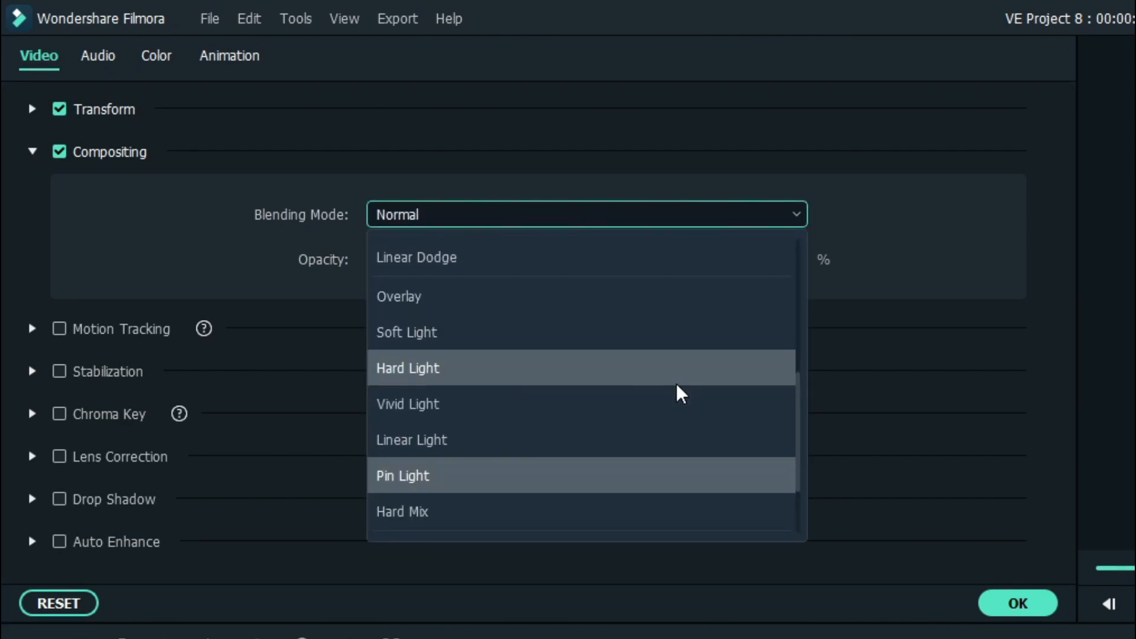
{"action": "scroll", "coordinate": [680, 393], "scroll_direction": "up", "scroll_amount": 2}
{"action": "left_click", "coordinate": [655, 457]}
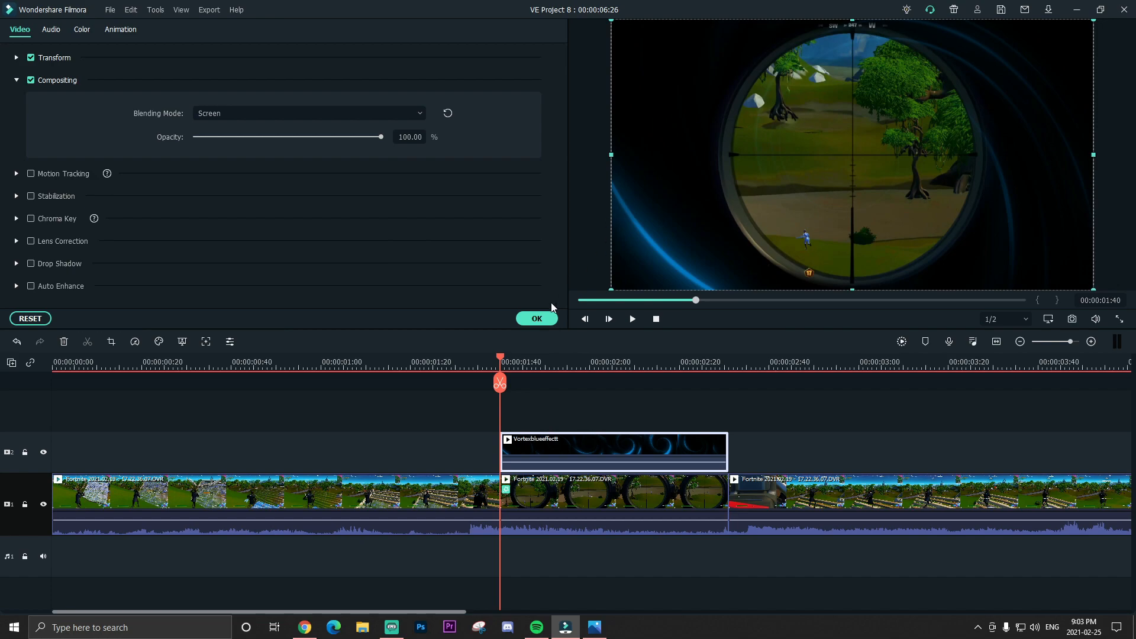
{"action": "left_click", "coordinate": [537, 318]}
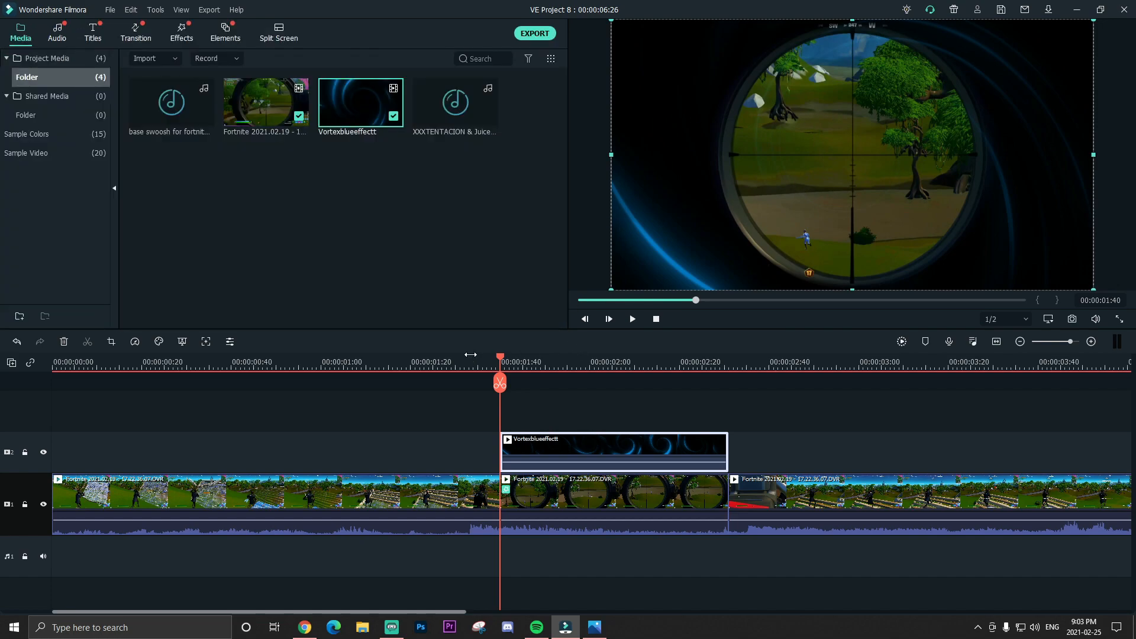
- Add a custom animation keyframe to the masked scope segment at its start, 00:00:01:40
{"action": "left_click", "coordinate": [467, 362]}
{"action": "left_click", "coordinate": [506, 364]}
{"action": "left_click_drag", "start_coordinate": [506, 362], "coordinate": [547, 366]}
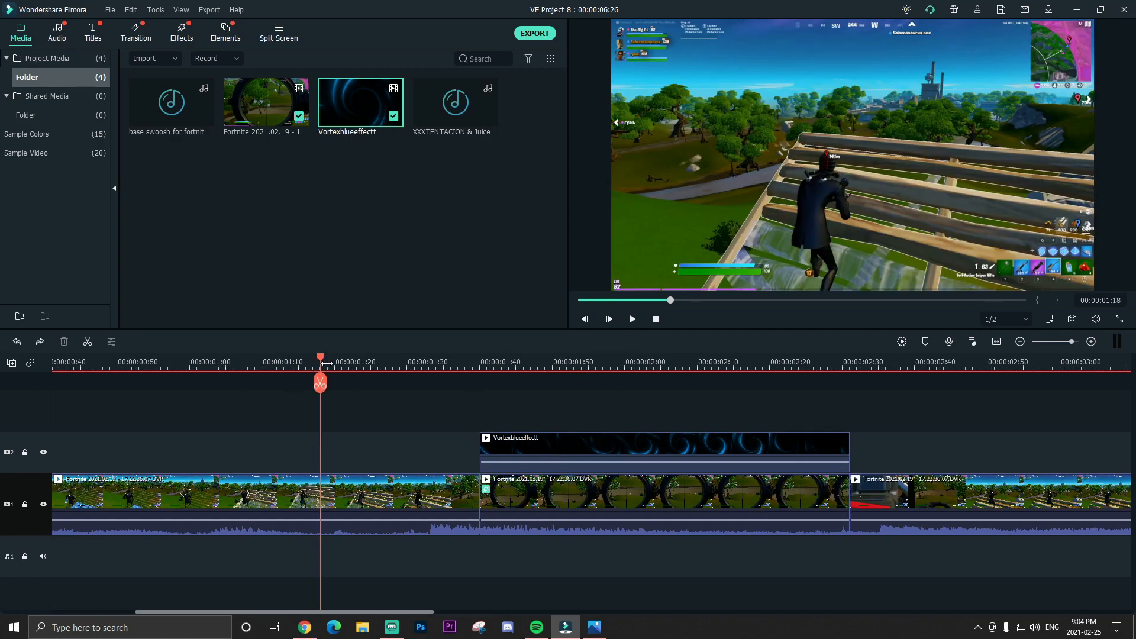
{"action": "left_click", "coordinate": [623, 496]}
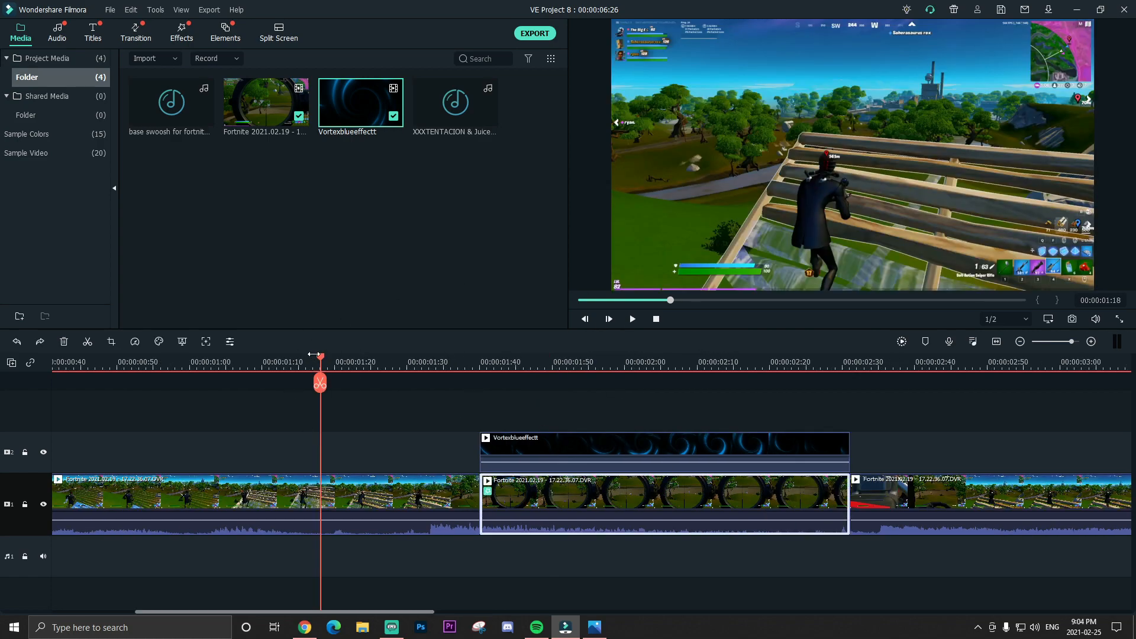
{"action": "left_click_drag", "start_coordinate": [329, 361], "coordinate": [484, 357]}
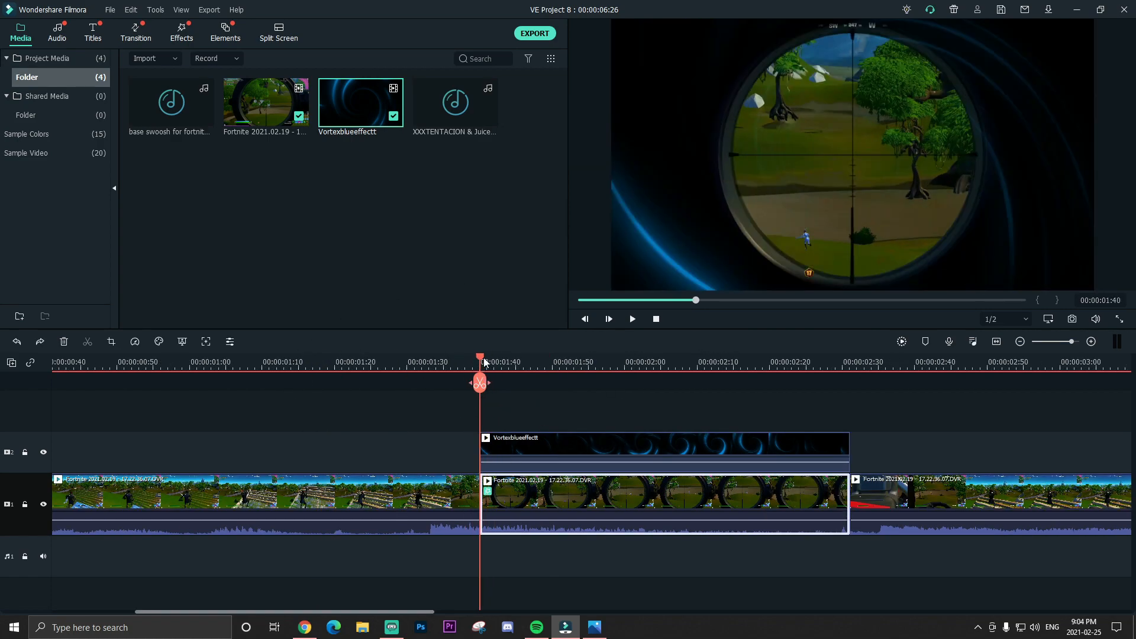
{"action": "double_click", "coordinate": [578, 503]}
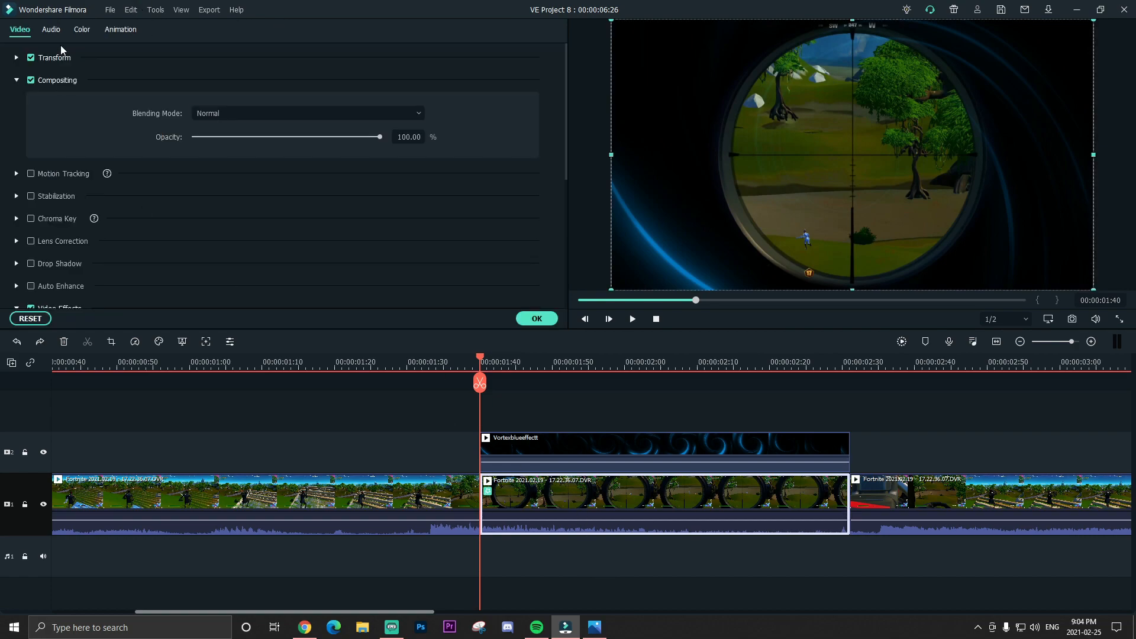
{"action": "left_click", "coordinate": [117, 31]}
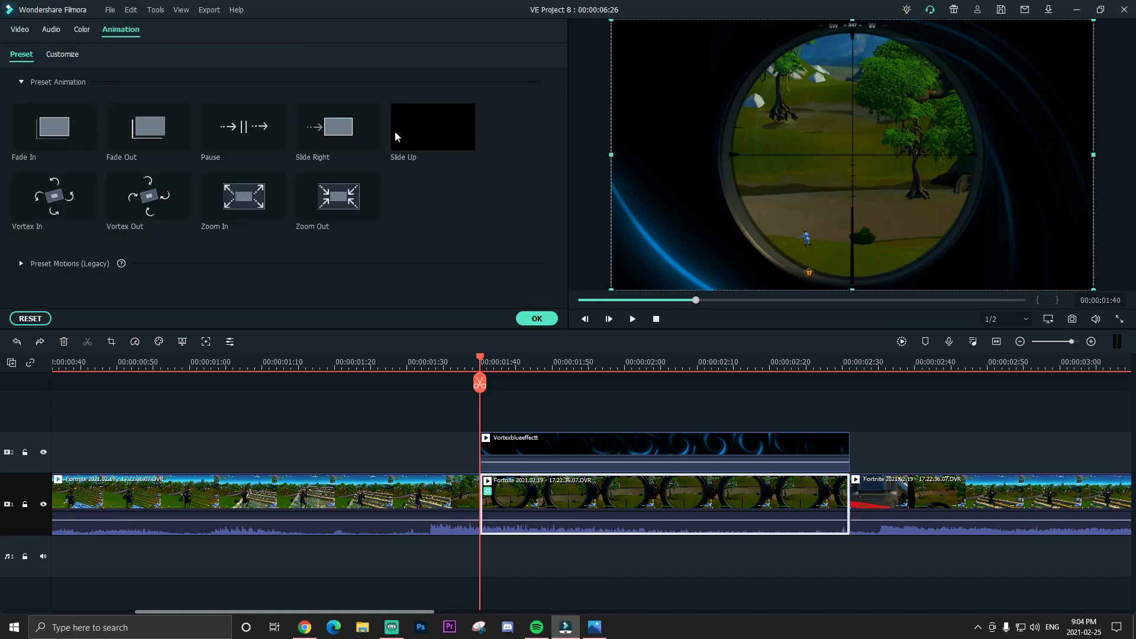
{"action": "left_click", "coordinate": [60, 57]}
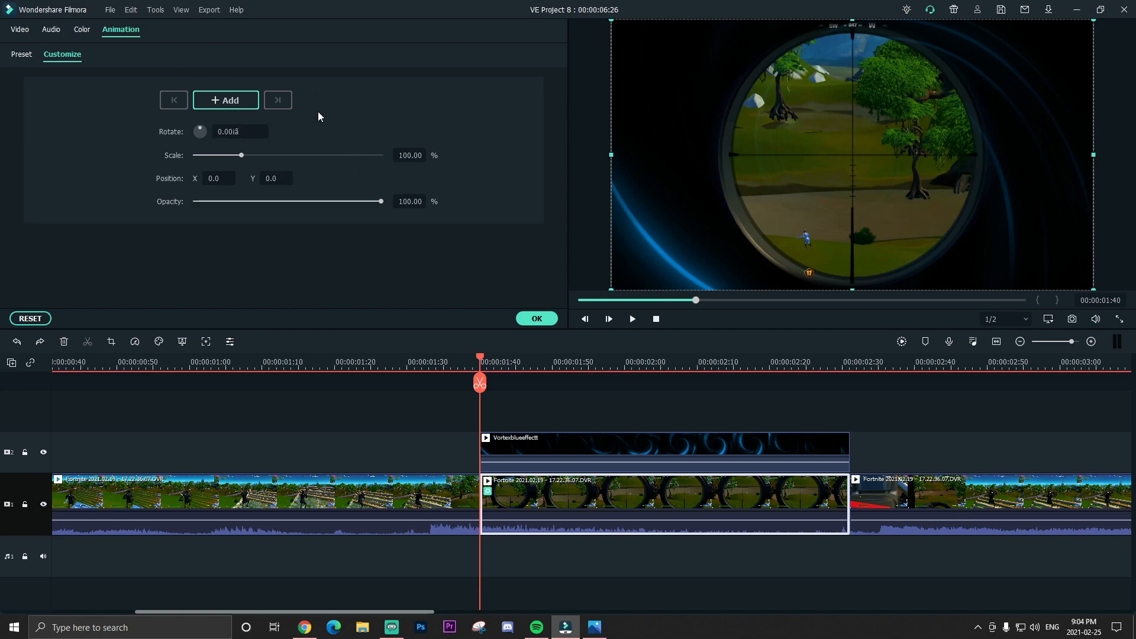
{"action": "left_click", "coordinate": [229, 102]}
- Create a second animation keyframe on the scope segment at 00:00:01:50 with the scale set to 80%
{"action": "left_click", "coordinate": [517, 362]}
{"action": "left_click_drag", "start_coordinate": [518, 362], "coordinate": [560, 362]}
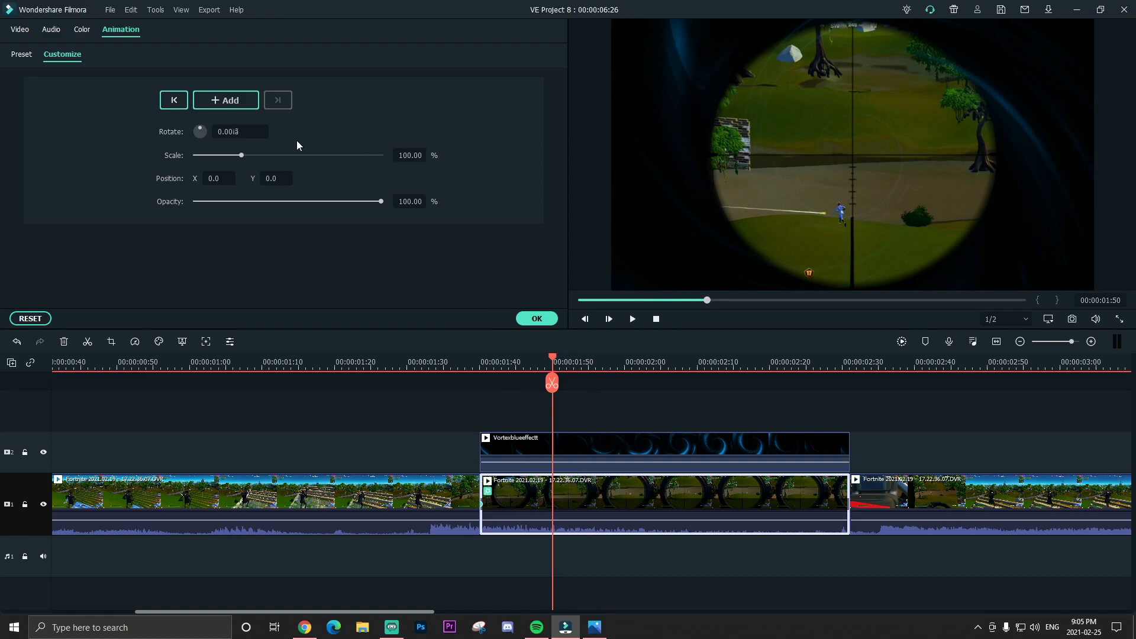
{"action": "double_click", "coordinate": [410, 156]}
{"action": "key", "text": "BackSpace"}
{"action": "type", "text": "80"}
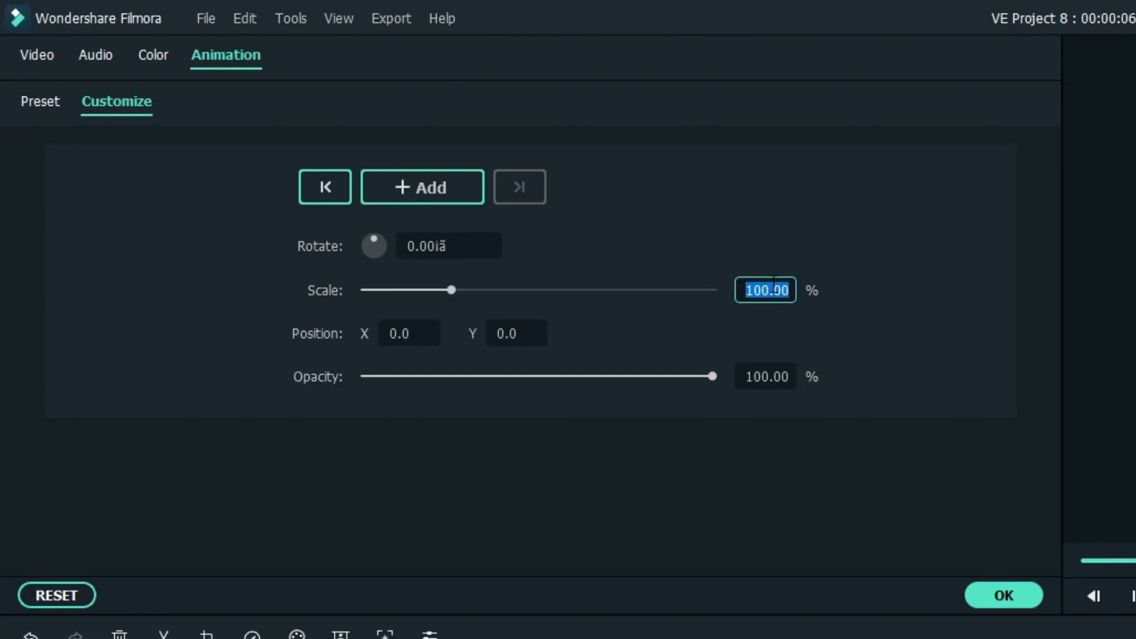
{"action": "key", "text": "Return"}
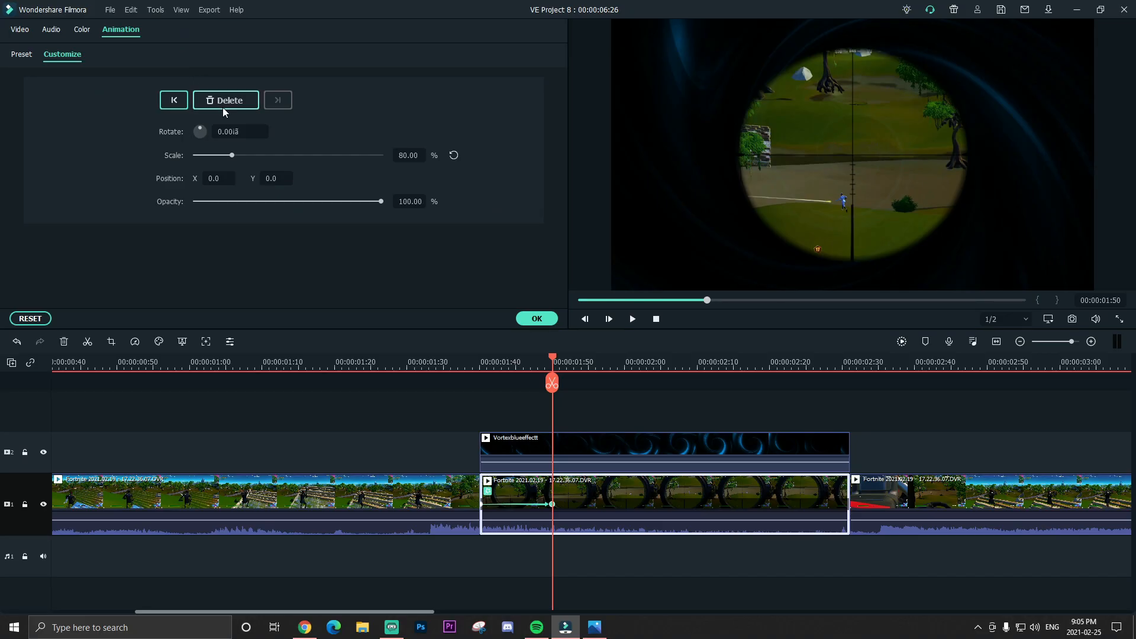
- Create an animation keyframe on the scope segment at 00:00:02:10 with the scale set to 60%
{"action": "left_click_drag", "start_coordinate": [556, 362], "coordinate": [701, 370]}
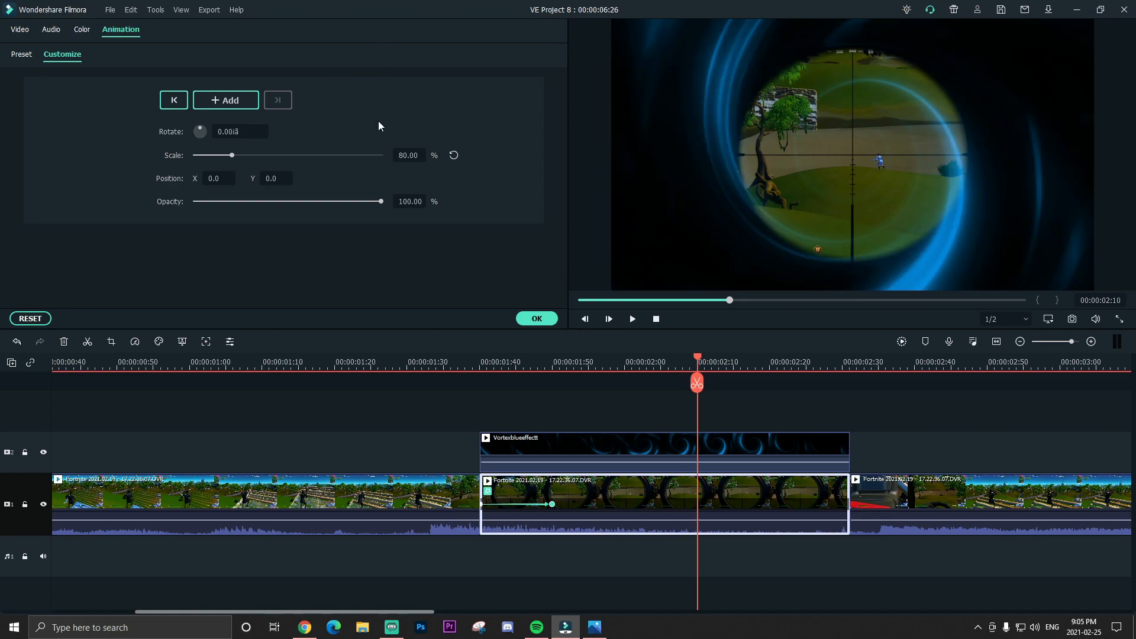
{"action": "left_click", "coordinate": [401, 156]}
{"action": "type", "text": "60"}
{"action": "key", "text": "Return"}
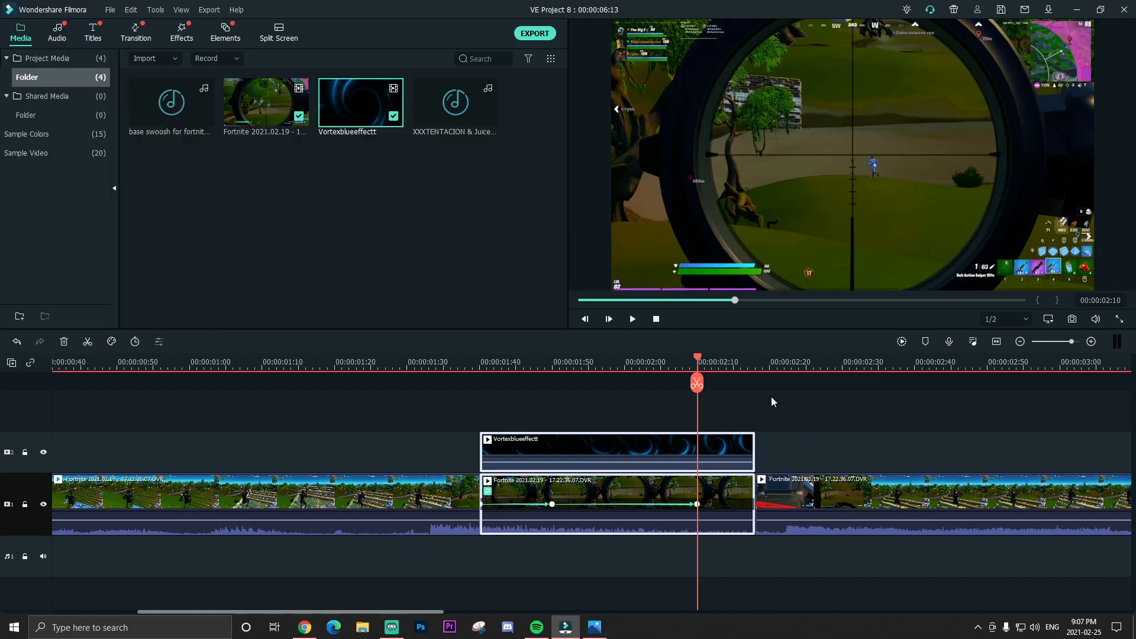
- Add another animation keyframe on the scope segment at 00:00:02:13, keeping the scale at 60%
{"action": "double_click", "coordinate": [721, 503]}
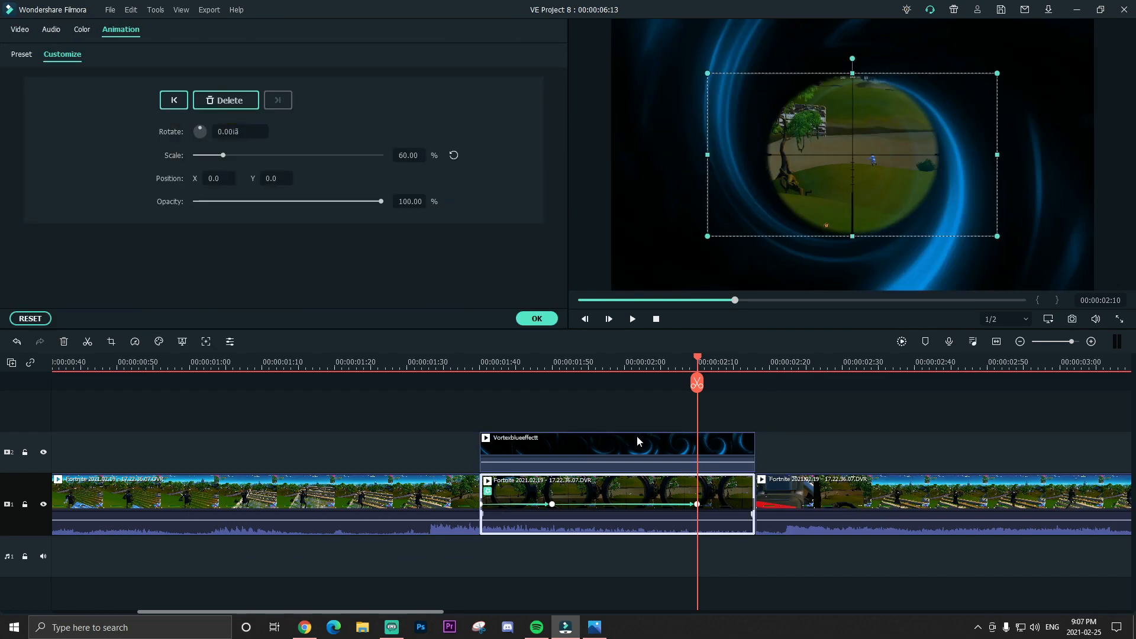
{"action": "key", "text": "Right"}
{"action": "key", "text": "Right"}
{"action": "key", "text": "Right"}
{"action": "left_click", "coordinate": [232, 107]}
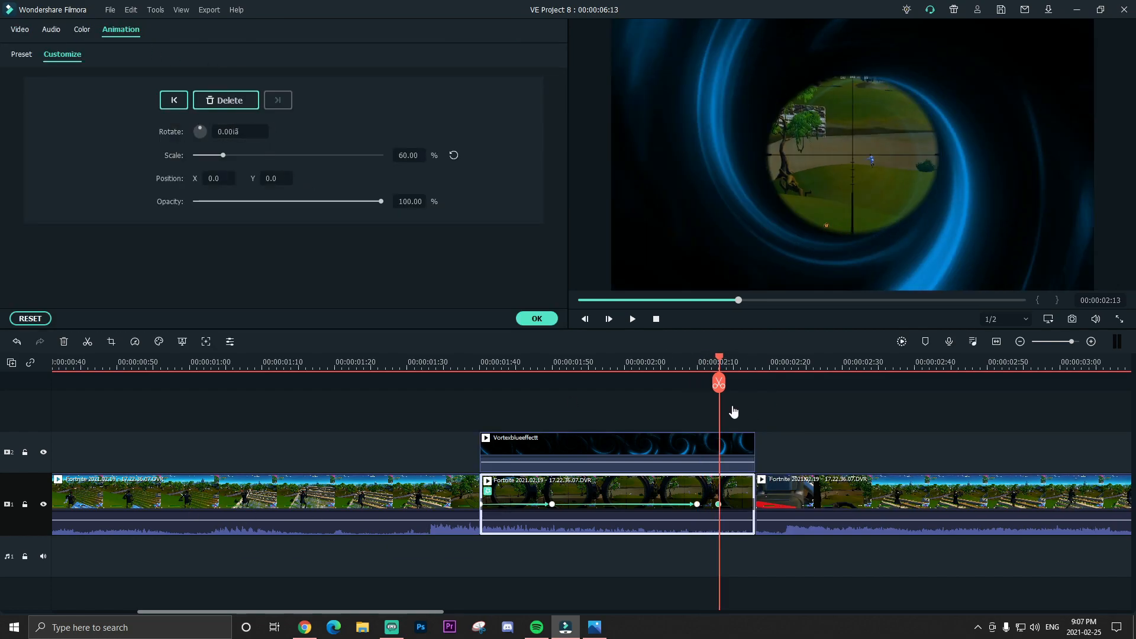
- Reset the scale to its default at the keyframe on the scope segment's end and accept the animation
{"action": "left_click", "coordinate": [760, 505]}
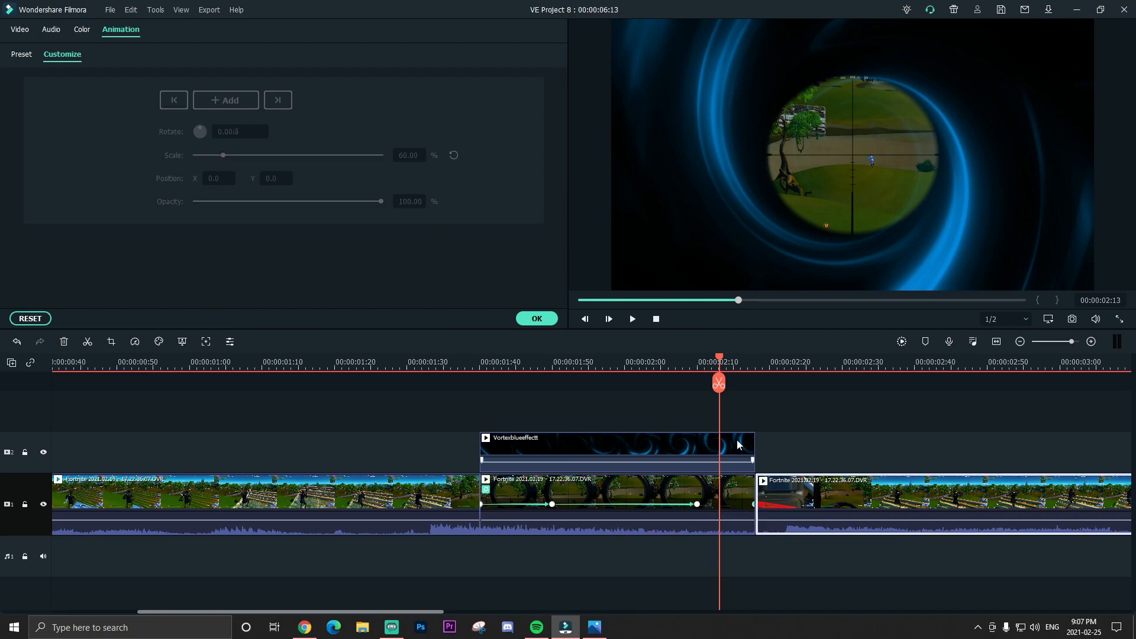
{"action": "left_click", "coordinate": [732, 492]}
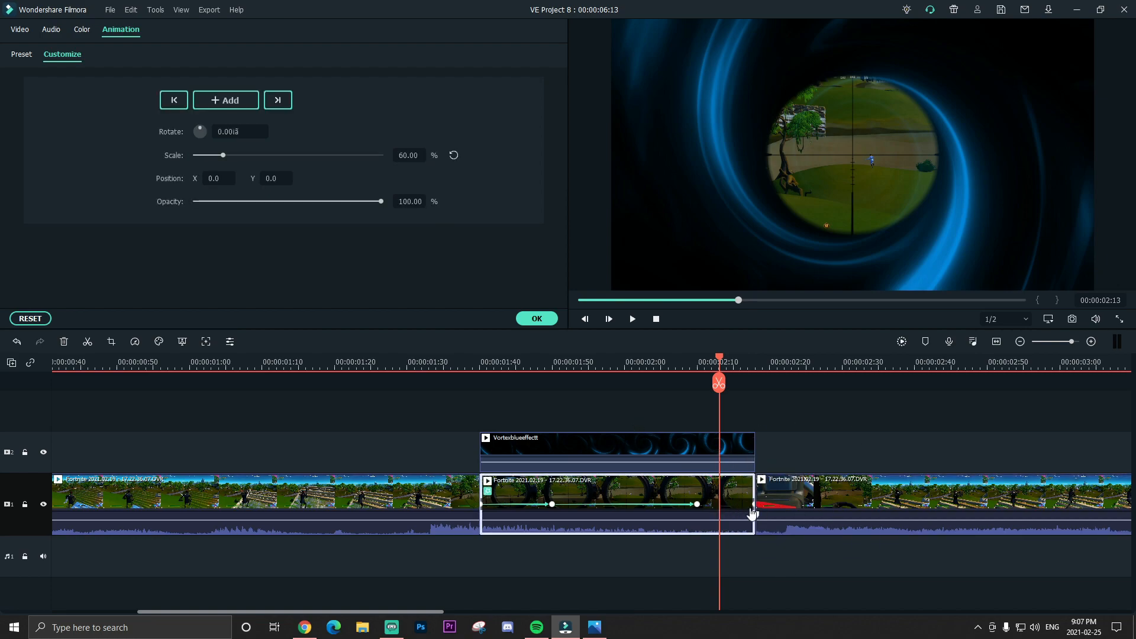
{"action": "left_click", "coordinate": [450, 155]}
{"action": "left_click", "coordinate": [540, 326]}
- Play back the scope animation and examine the zoom at its keyframes and at the segment's end
{"action": "left_click", "coordinate": [416, 358]}
{"action": "scroll", "coordinate": [639, 366], "scroll_direction": "down", "scroll_amount": 3}
{"action": "key", "text": "space"}
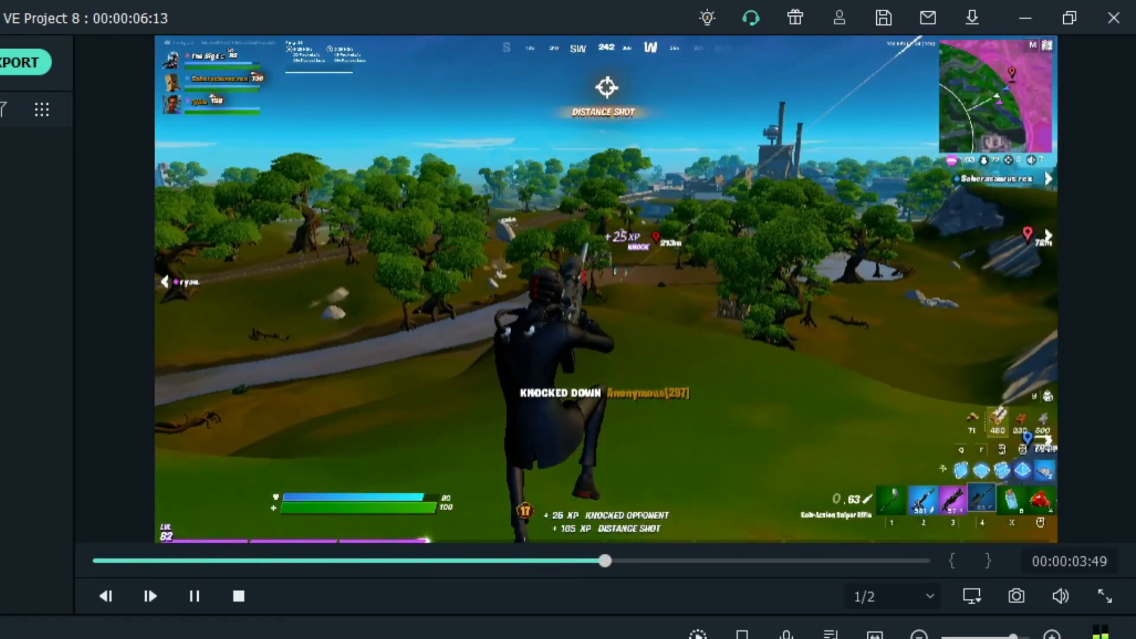
{"action": "key", "text": "space"}
{"action": "left_click", "coordinate": [473, 359]}
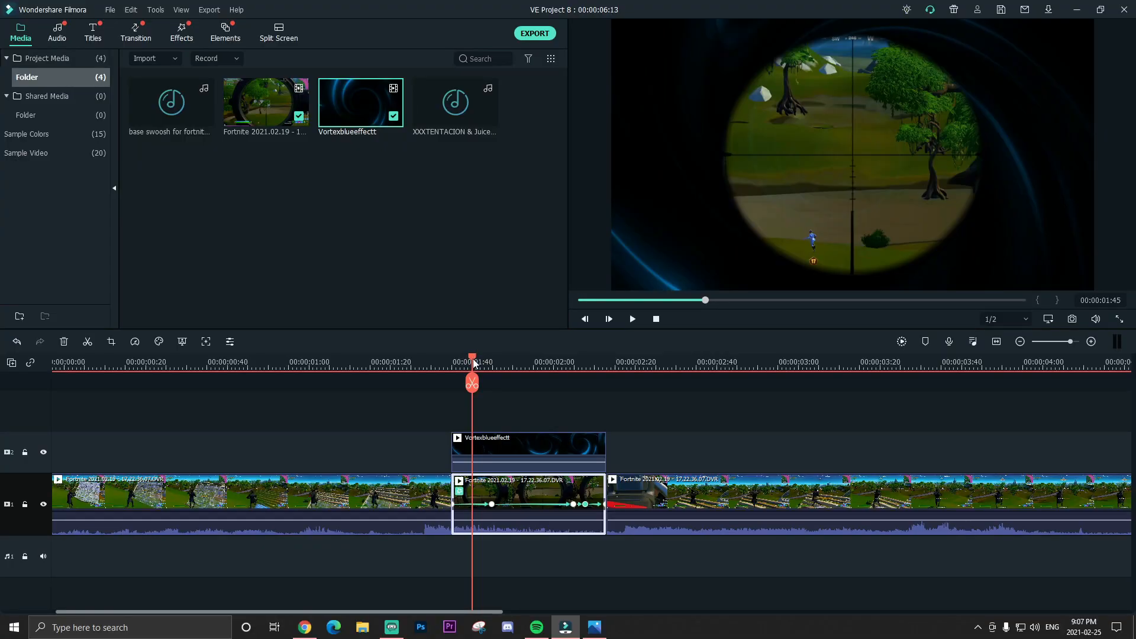
{"action": "scroll", "coordinate": [473, 358], "scroll_direction": "up", "scroll_amount": 3}
{"action": "left_click_drag", "start_coordinate": [523, 360], "coordinate": [561, 360]}
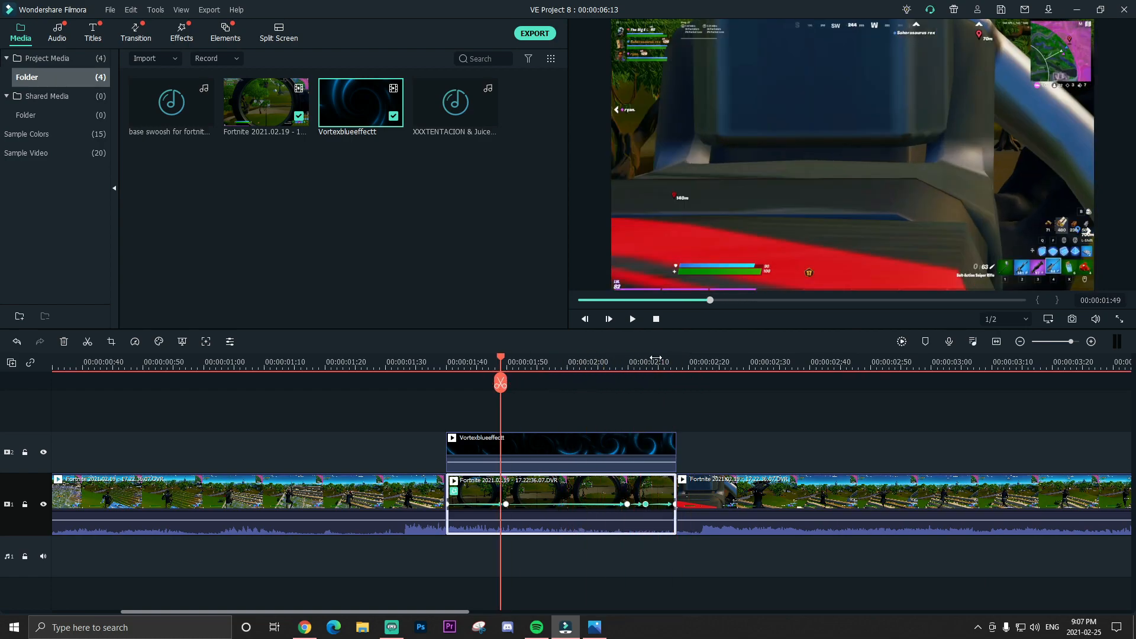
{"action": "left_click", "coordinate": [662, 359]}
{"action": "scroll", "coordinate": [661, 360], "scroll_direction": "up", "scroll_amount": 3}
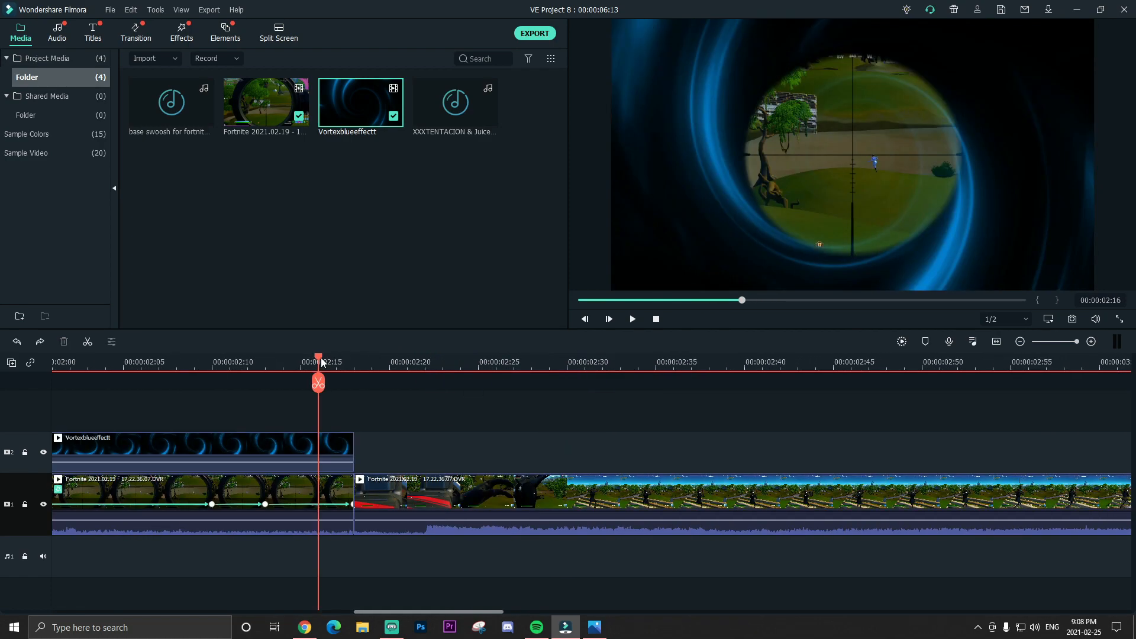
- Detach the audio from the clip following the scope segment and split its video at 00:00:02:28
{"action": "left_click_drag", "start_coordinate": [320, 362], "coordinate": [540, 387]}
{"action": "left_click", "coordinate": [550, 491]}
{"action": "right_click", "coordinate": [615, 489]}
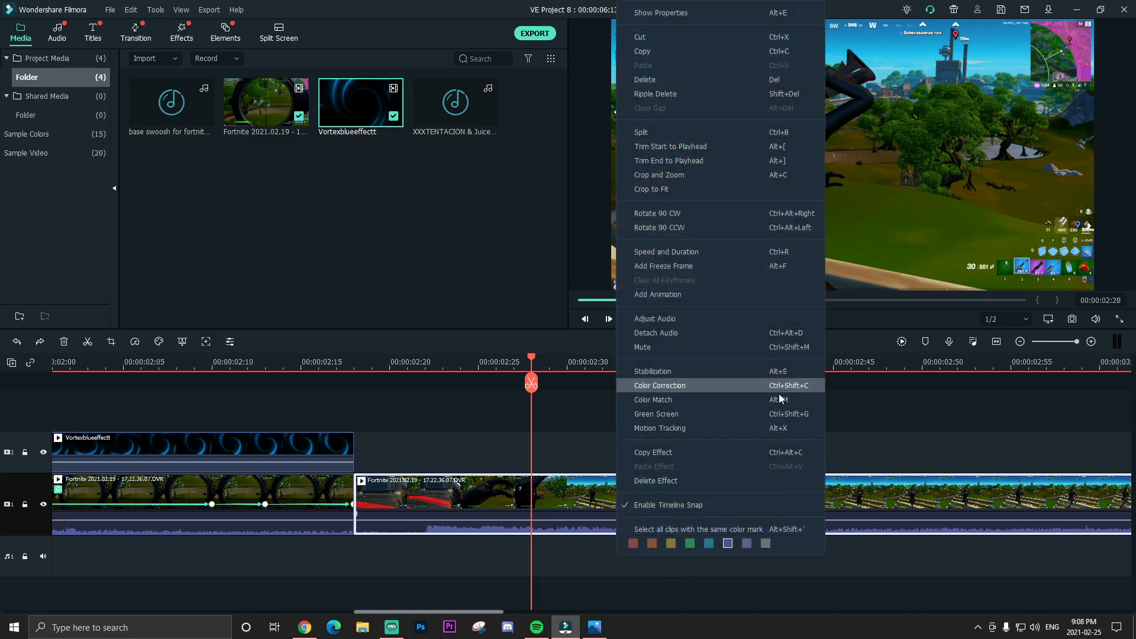
{"action": "left_click", "coordinate": [651, 335]}
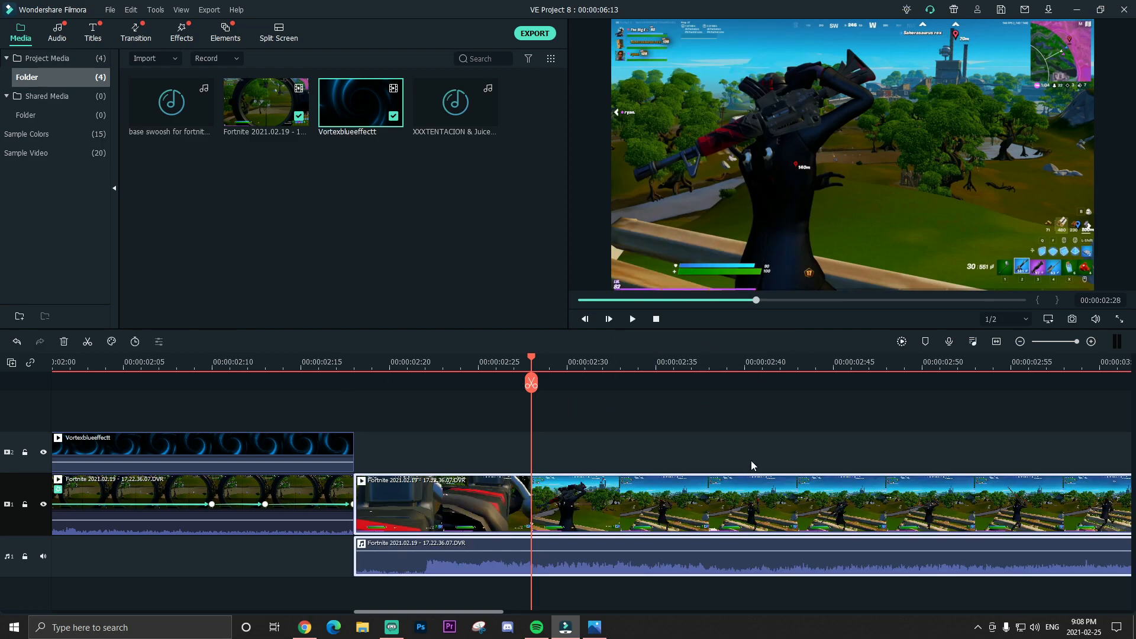
{"action": "left_click", "coordinate": [585, 495]}
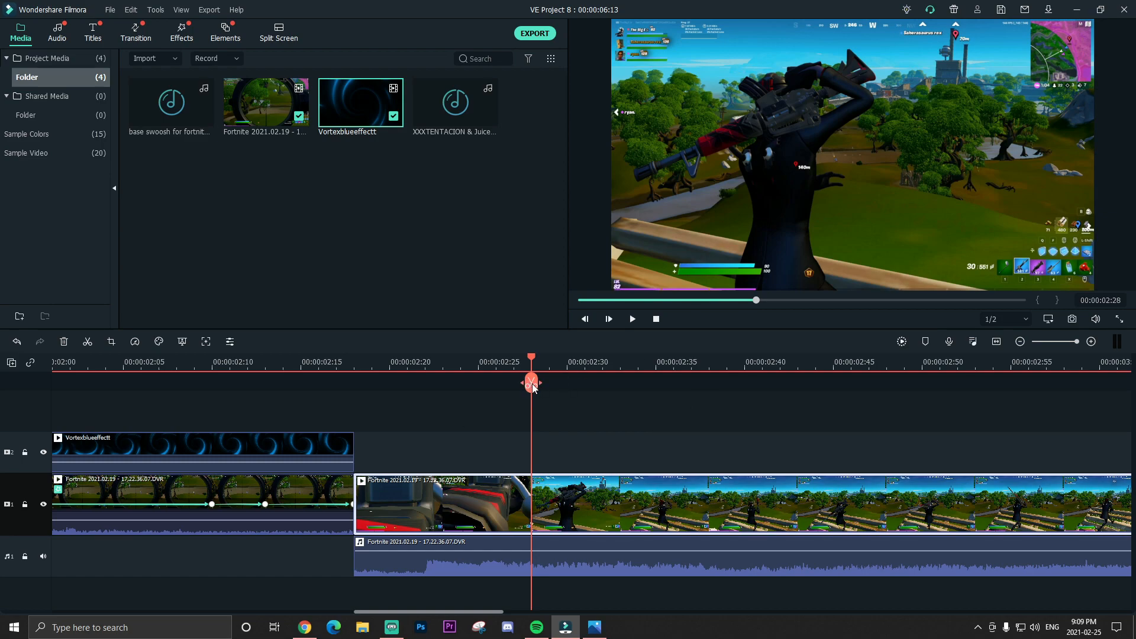
{"action": "left_click", "coordinate": [532, 383]}
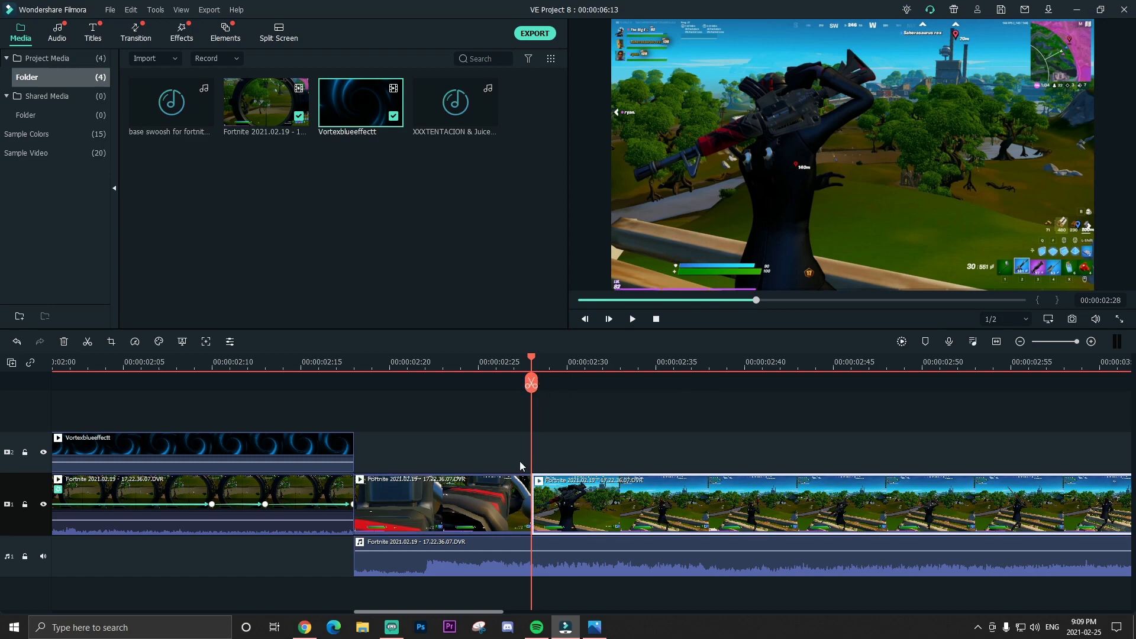
- Speed up the short piece right after the scope segment to 4x and move the following clip against it
{"action": "left_click", "coordinate": [135, 341]}
{"action": "mouse_move", "coordinate": [253, 400]}
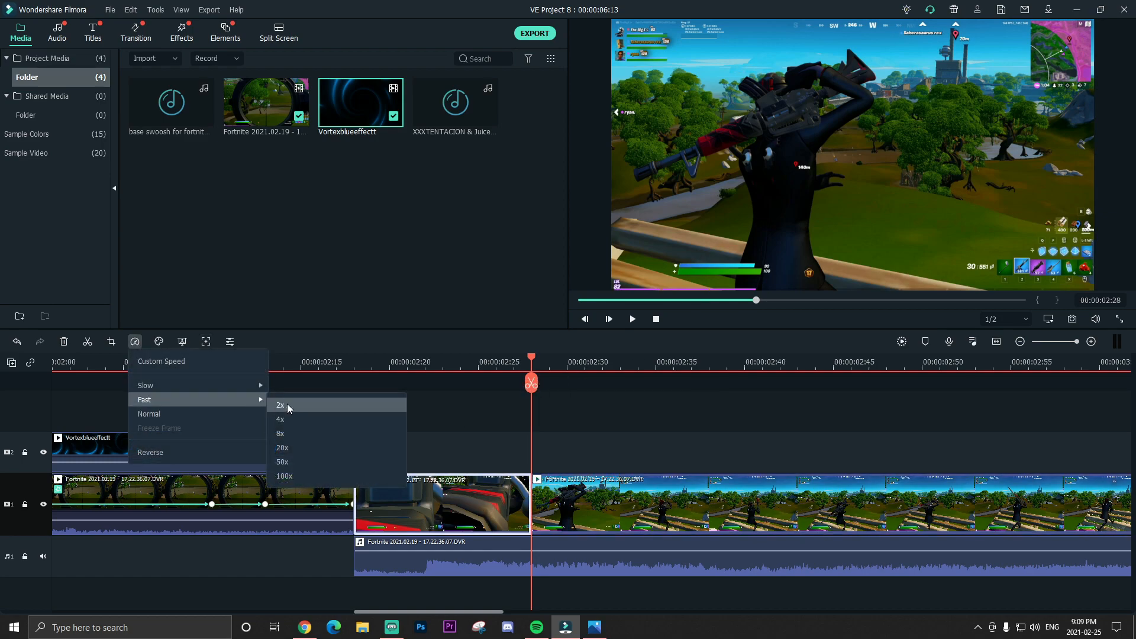
{"action": "left_click", "coordinate": [356, 417]}
{"action": "left_click_drag", "start_coordinate": [624, 504], "coordinate": [495, 499]}
{"action": "scroll", "coordinate": [515, 369], "scroll_direction": "down", "scroll_amount": 3}
{"action": "scroll", "coordinate": [592, 364], "scroll_direction": "up", "scroll_amount": 2}
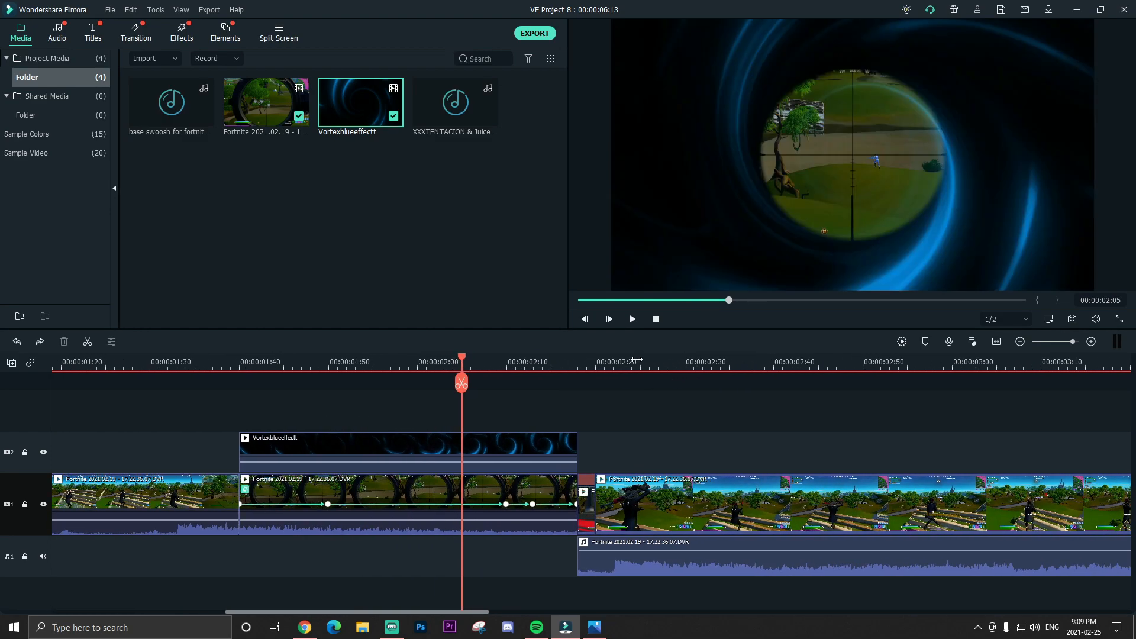
- Split the following gameplay clip at about 00:00:02:51, slow down the part after the cut and play it back
{"action": "left_click", "coordinate": [637, 355]}
{"action": "key", "text": "space"}
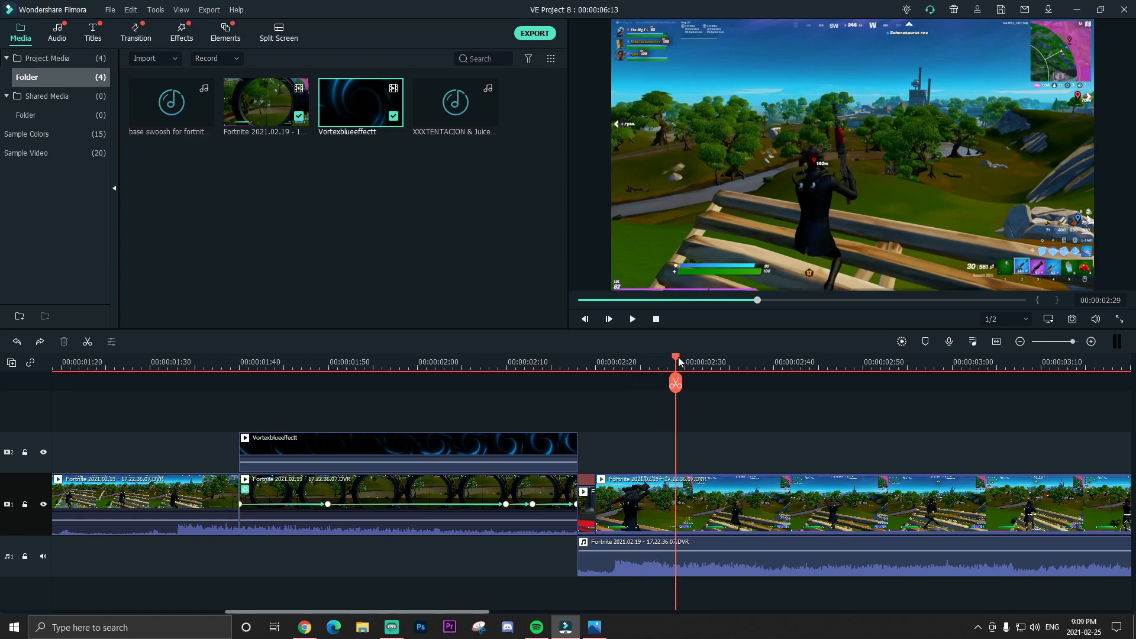
{"action": "left_click", "coordinate": [657, 368]}
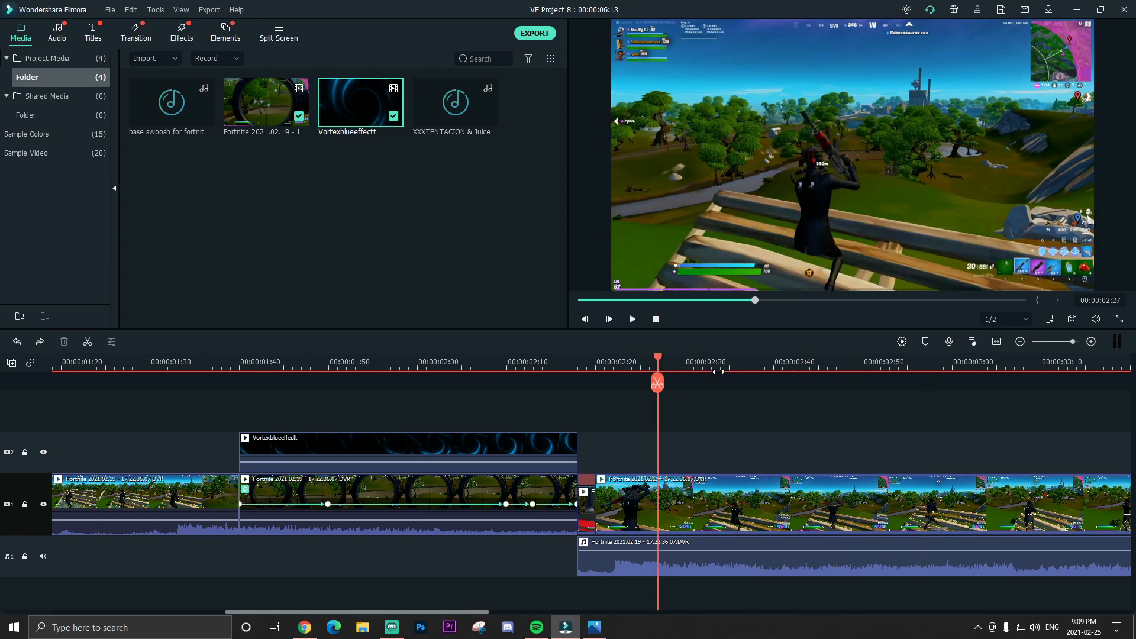
{"action": "left_click", "coordinate": [853, 361]}
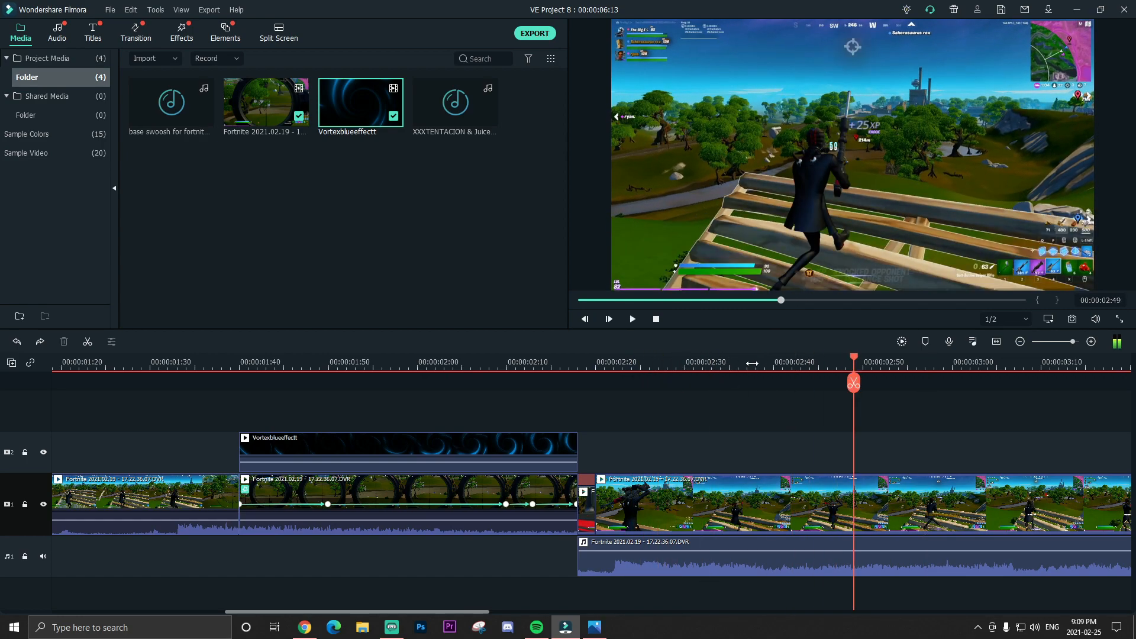
{"action": "mouse_move", "coordinate": [862, 361]}
{"action": "left_mouse_down"}
{"action": "mouse_move", "coordinate": [902, 362]}
{"action": "mouse_move", "coordinate": [876, 362]}
{"action": "left_mouse_up"}
{"action": "left_click", "coordinate": [923, 493]}
{"action": "key", "text": "ctrl+b"}
{"action": "left_click", "coordinate": [141, 341]}
{"action": "mouse_move", "coordinate": [248, 381]}
{"action": "left_click", "coordinate": [334, 391]}
{"action": "key", "text": "space"}
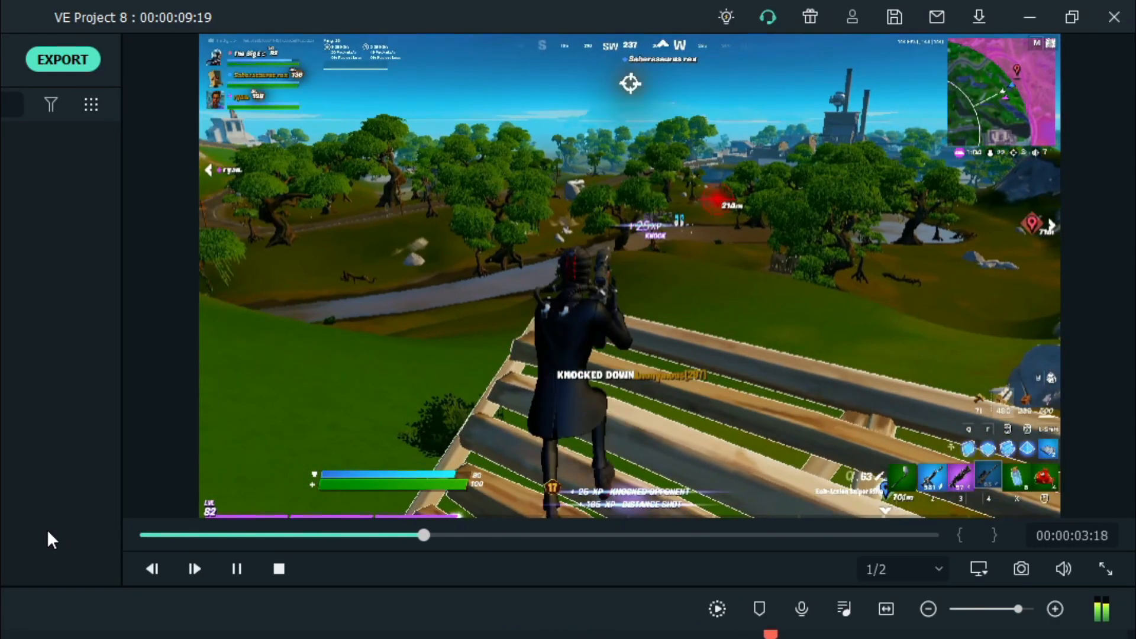
{"action": "key", "text": "space"}
- Place the Extreme effect on the track above the vortex clip, starting where the scope segment ends
{"action": "left_click_drag", "start_coordinate": [643, 364], "coordinate": [516, 373]}
{"action": "left_click", "coordinate": [353, 364]}
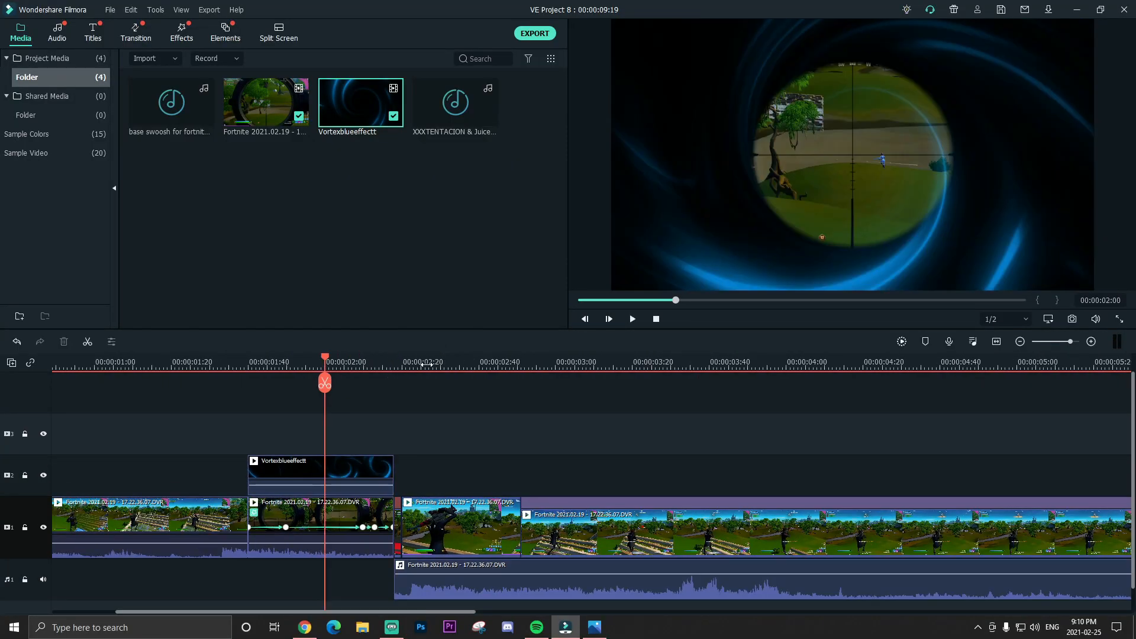
{"action": "left_click_drag", "start_coordinate": [332, 356], "coordinate": [488, 363]}
{"action": "left_click", "coordinate": [181, 31]}
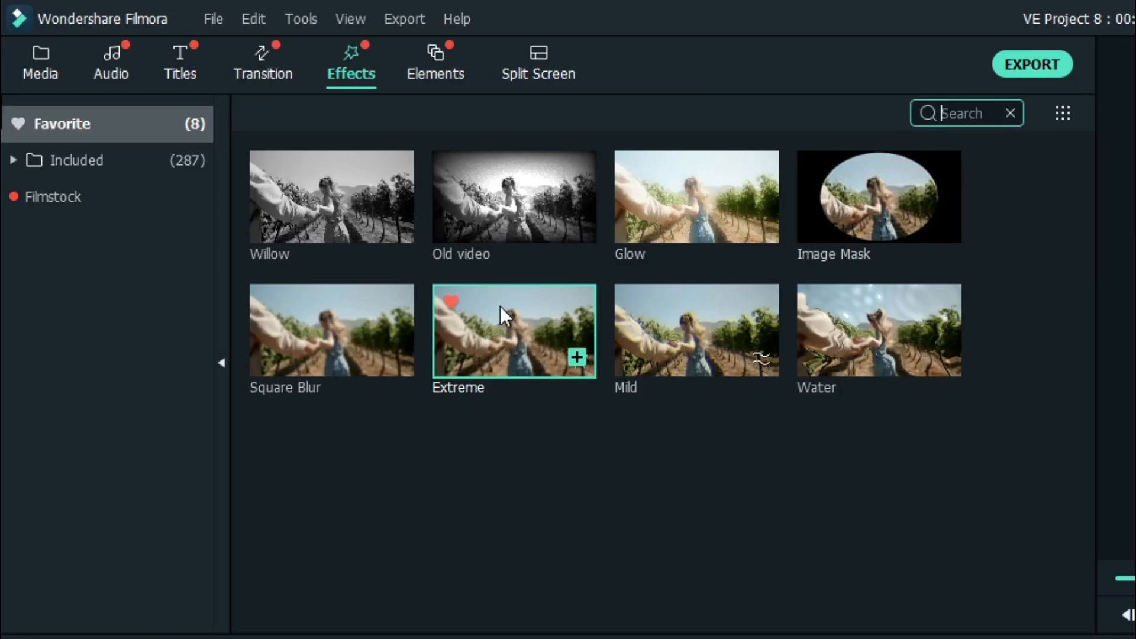
{"action": "left_click_drag", "start_coordinate": [499, 361], "coordinate": [471, 404]}
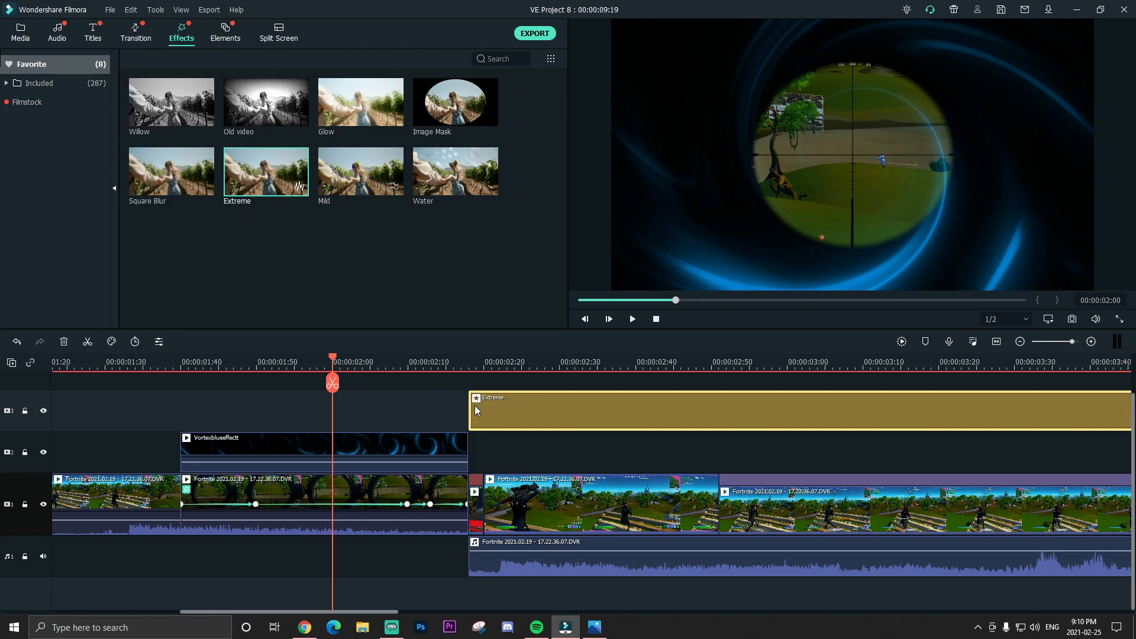
{"action": "scroll", "coordinate": [502, 359], "scroll_direction": "up", "scroll_amount": 1}
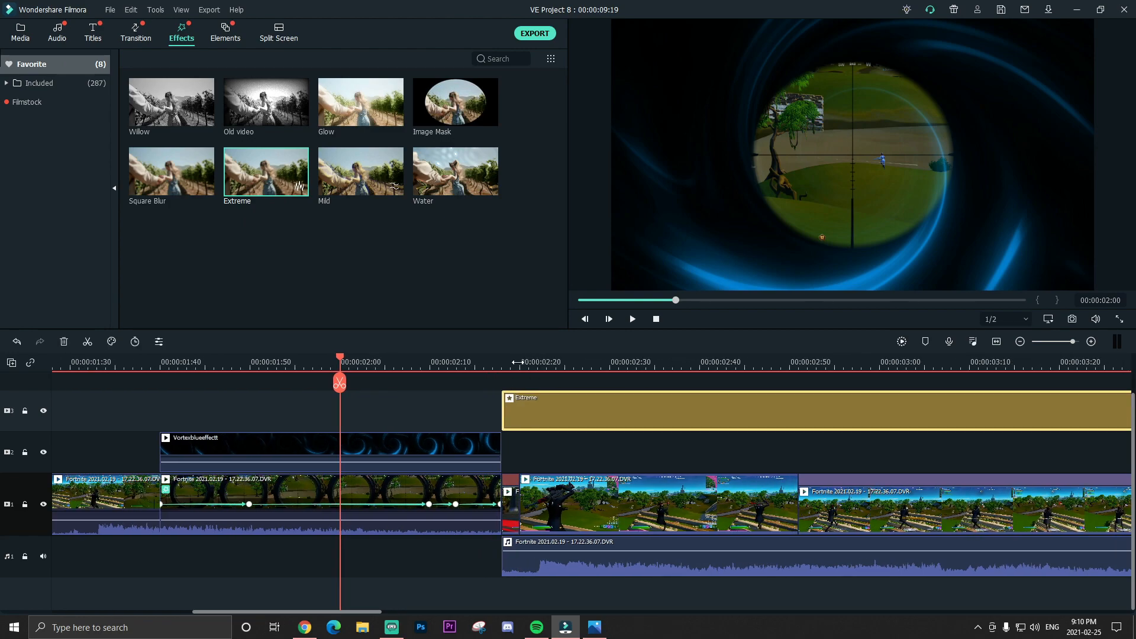
- Split the Extreme effect at 00:00:02:29 and delete the part after the cut
{"action": "left_click", "coordinate": [502, 359]}
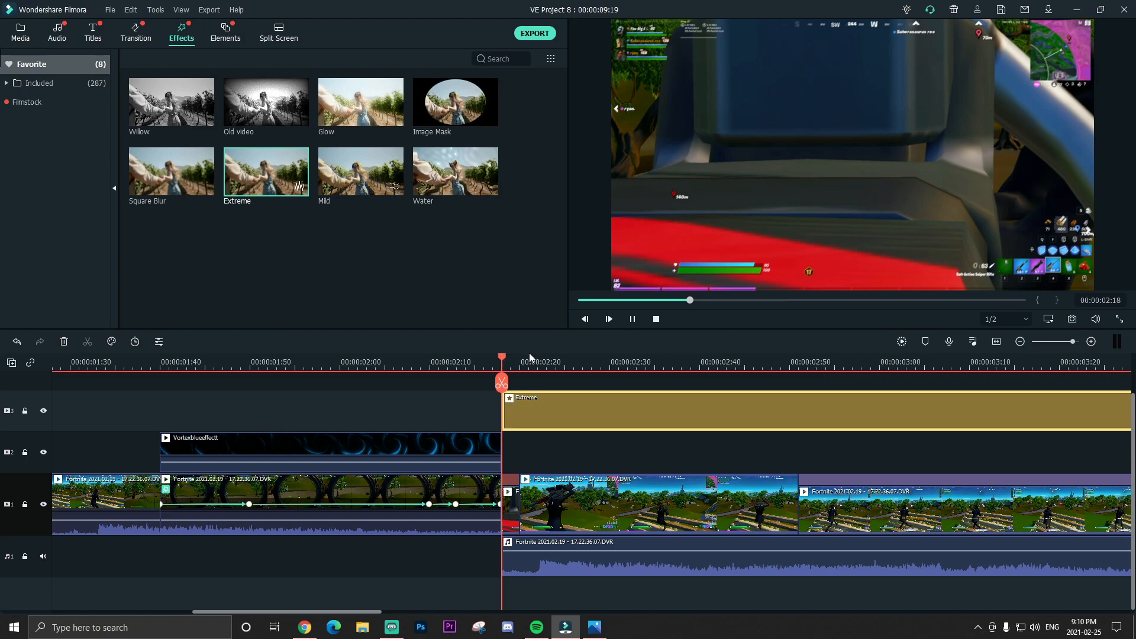
{"action": "left_click", "coordinate": [673, 361]}
{"action": "left_click", "coordinate": [600, 359]}
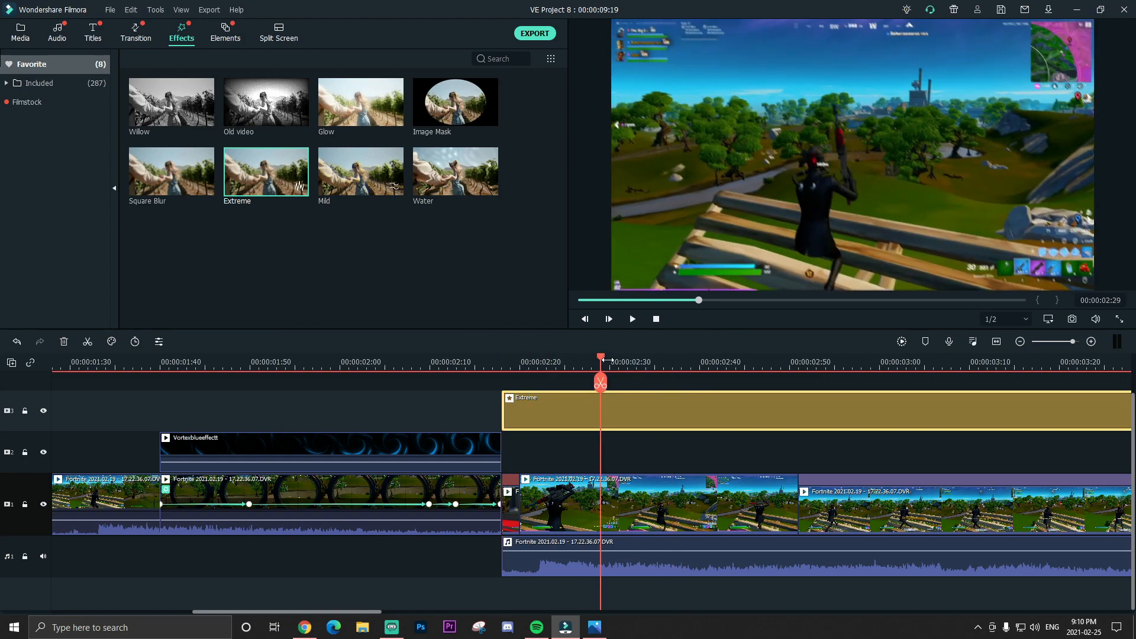
{"action": "key", "text": "ctrl+b"}
{"action": "left_click", "coordinate": [633, 407]}
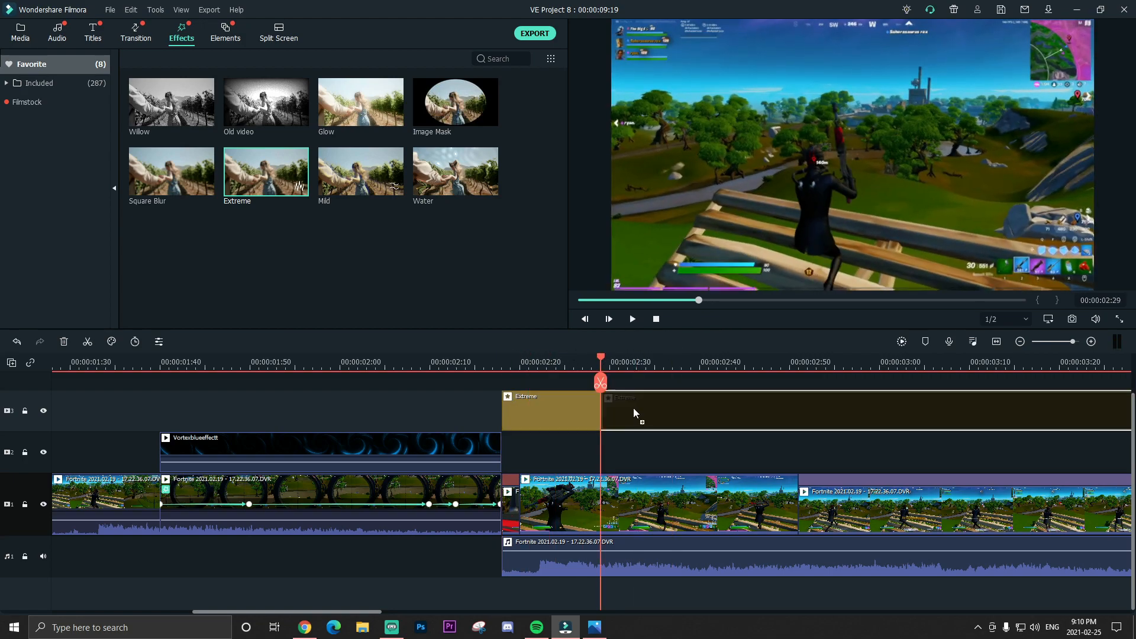
{"action": "key", "text": "Delete"}
- Extend the Extreme effect to end at about 00:00:02:31 and play back the section around it
{"action": "scroll", "coordinate": [696, 365], "scroll_direction": "down", "scroll_amount": 5}
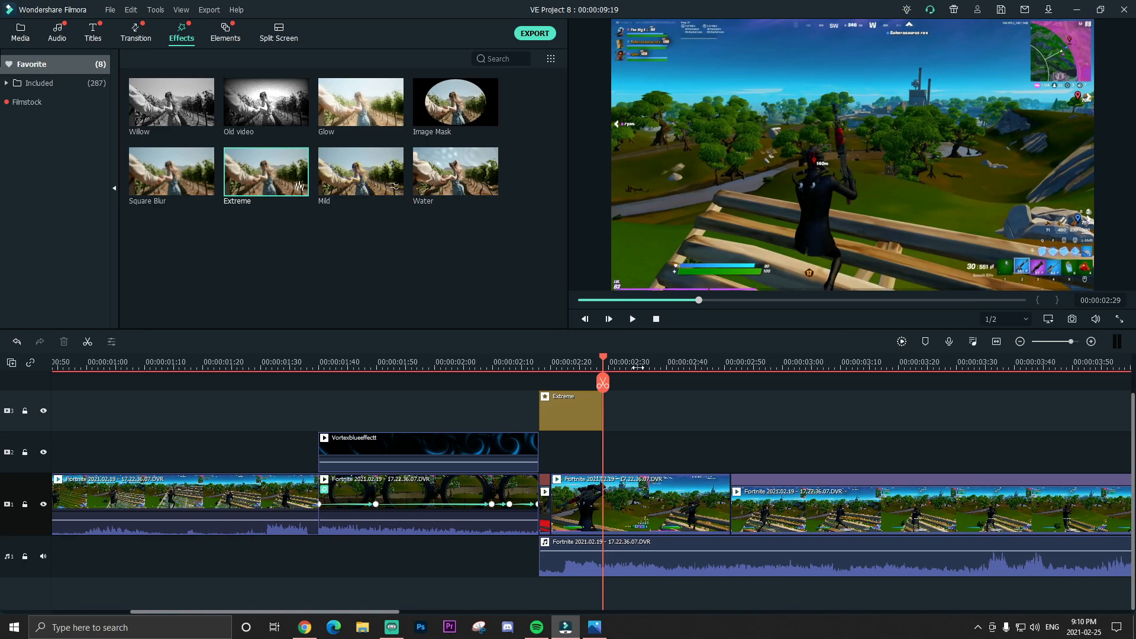
{"action": "left_click", "coordinate": [445, 360]}
{"action": "key", "text": "space"}
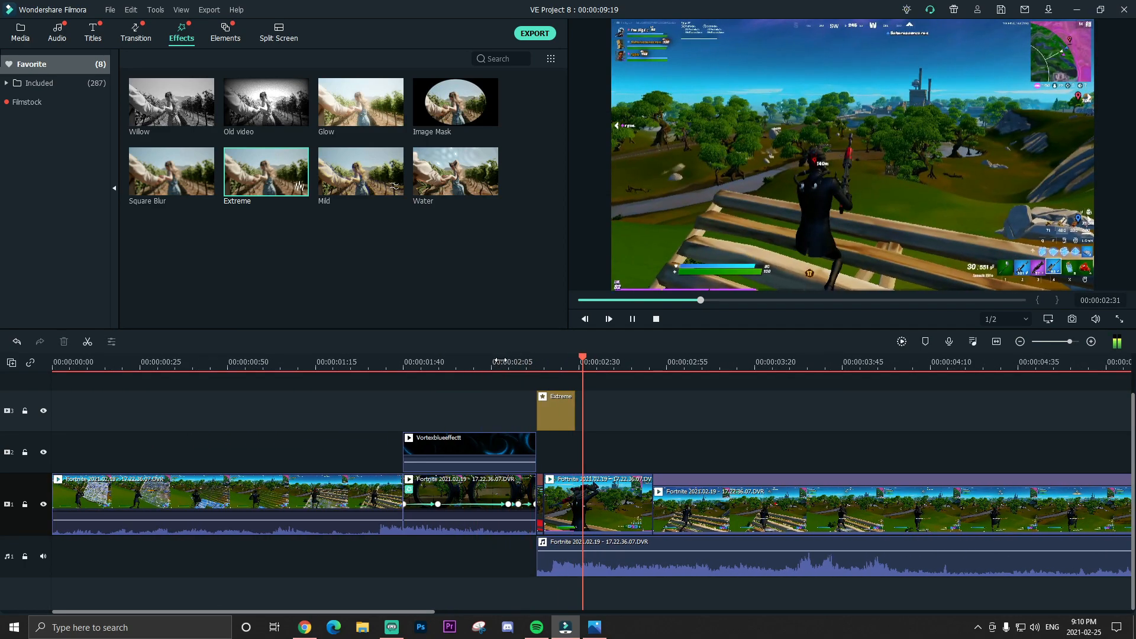
{"action": "left_click", "coordinate": [512, 359]}
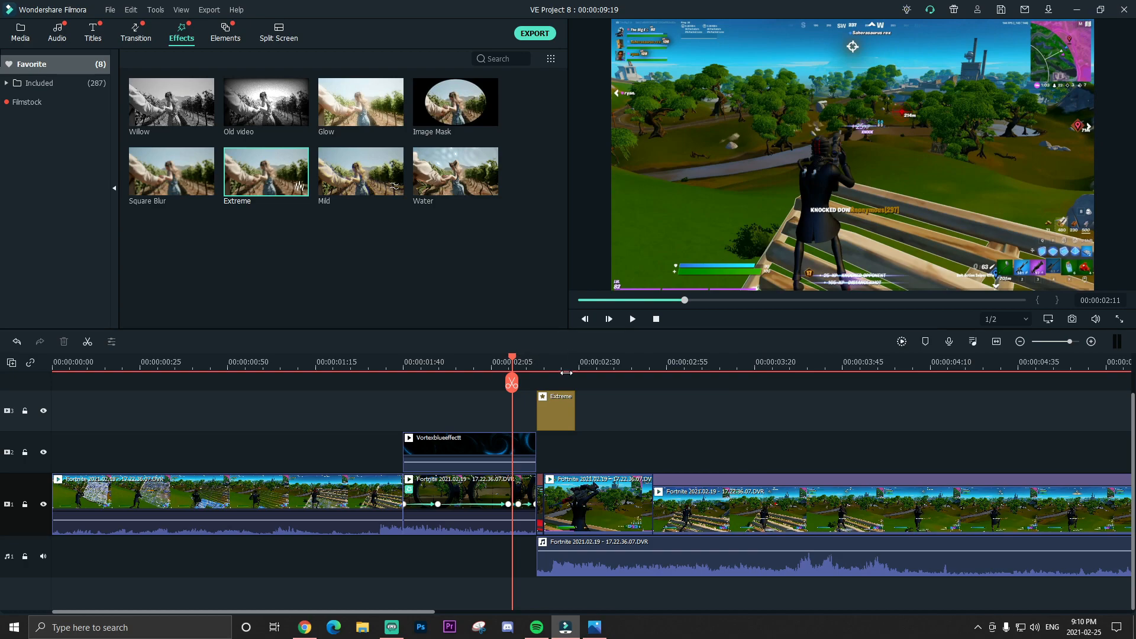
{"action": "key", "text": "space"}
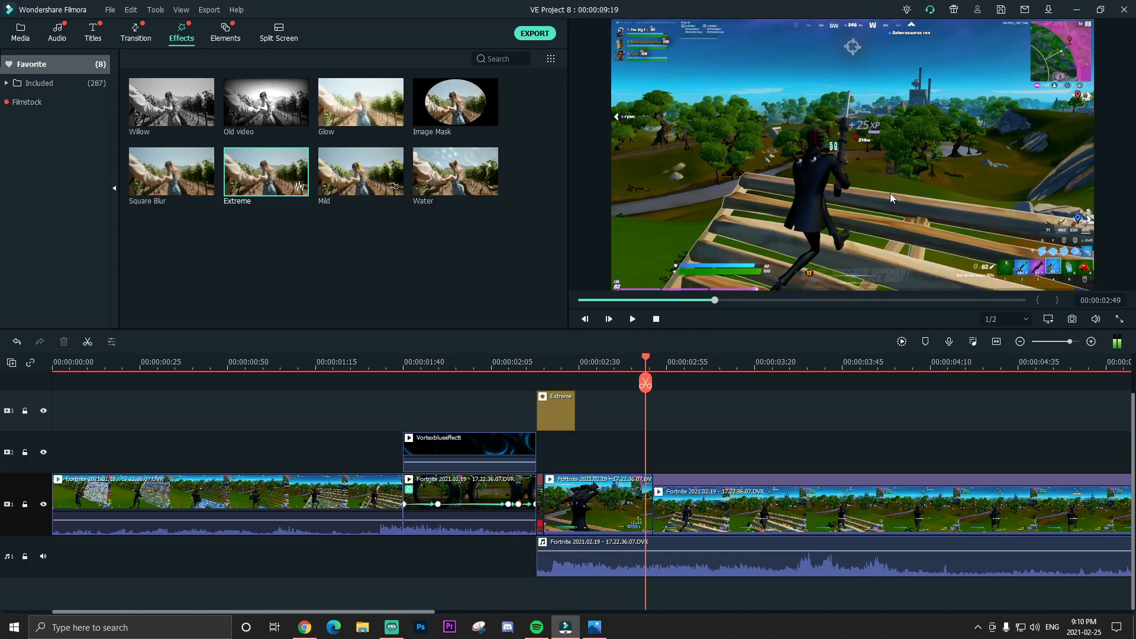
{"action": "left_click_drag", "start_coordinate": [575, 410], "coordinate": [582, 410]}
{"action": "left_click", "coordinate": [488, 356]}
{"action": "key", "text": "space"}
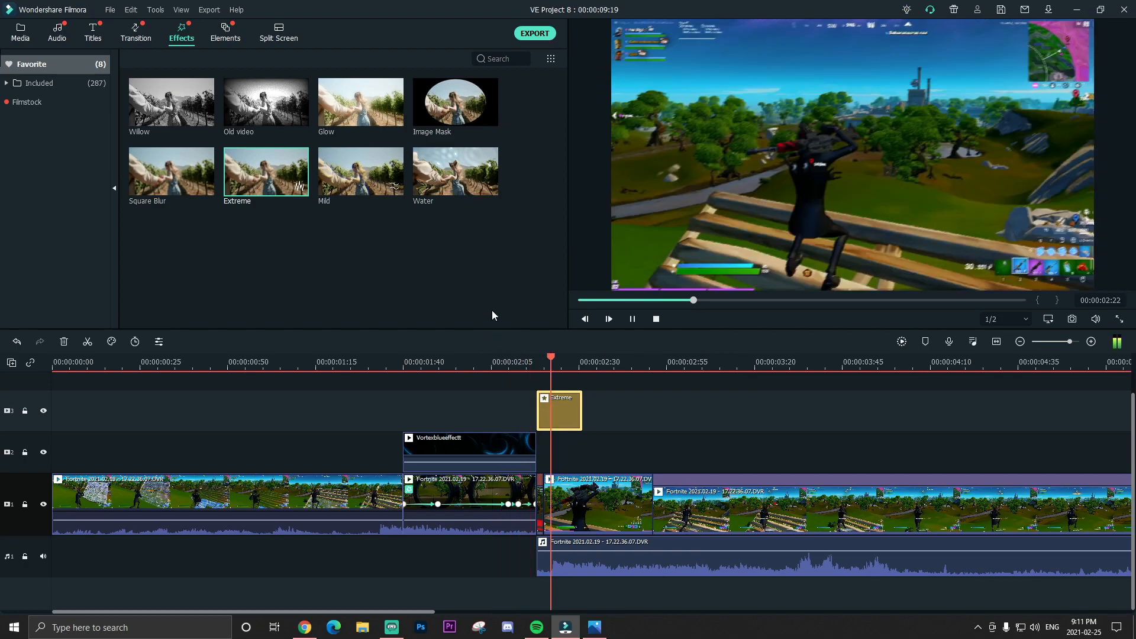
- Save the project
{"action": "key", "text": "ctrl+minus"}
{"action": "key", "text": "ctrl+minus"}
{"action": "key", "text": "ctrl+minus"}
{"action": "key", "text": "ctrl+s"}
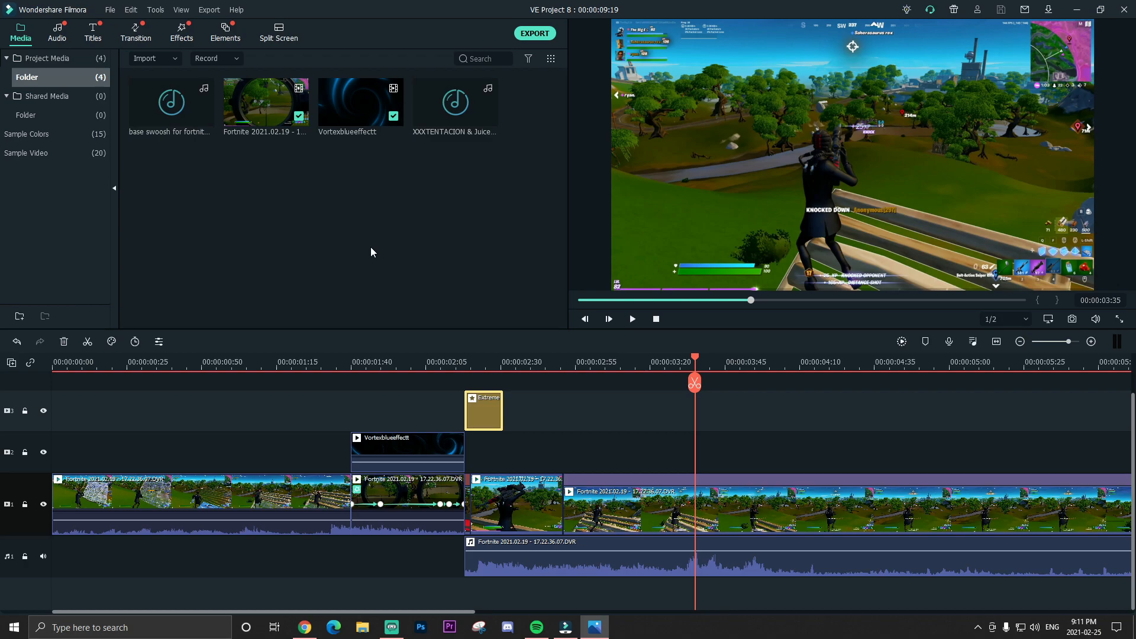
- Find the Glow effect among the included effects and place it directly after the vortex clip, above the gameplay footage
{"action": "left_click", "coordinate": [182, 33]}
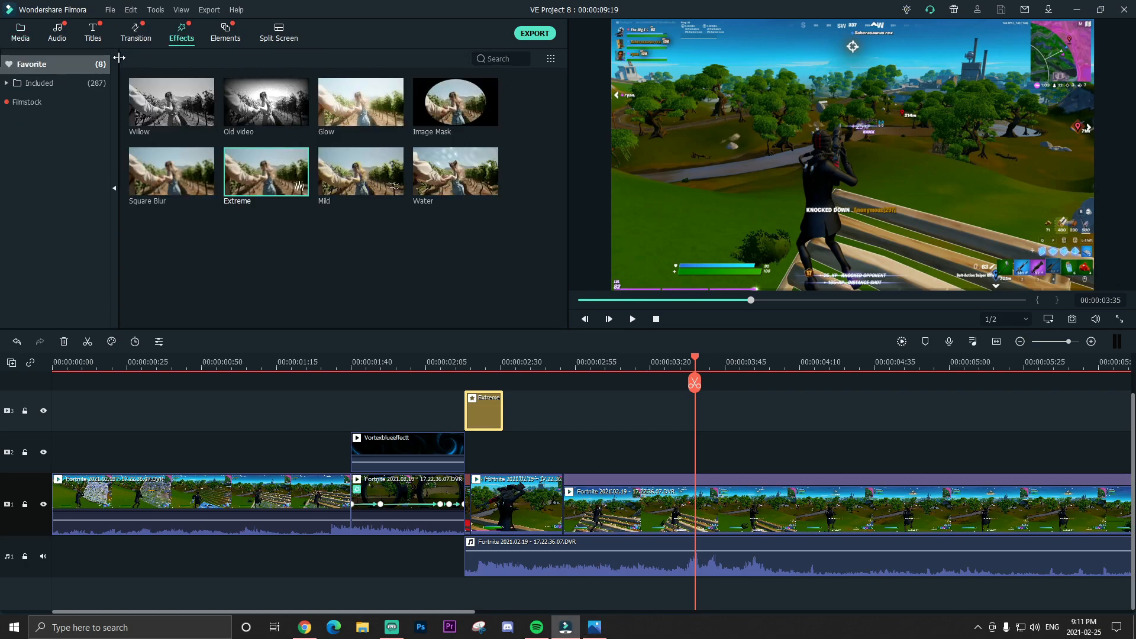
{"action": "left_click", "coordinate": [66, 77]}
{"action": "left_click", "coordinate": [500, 59]}
{"action": "type", "text": "glow"}
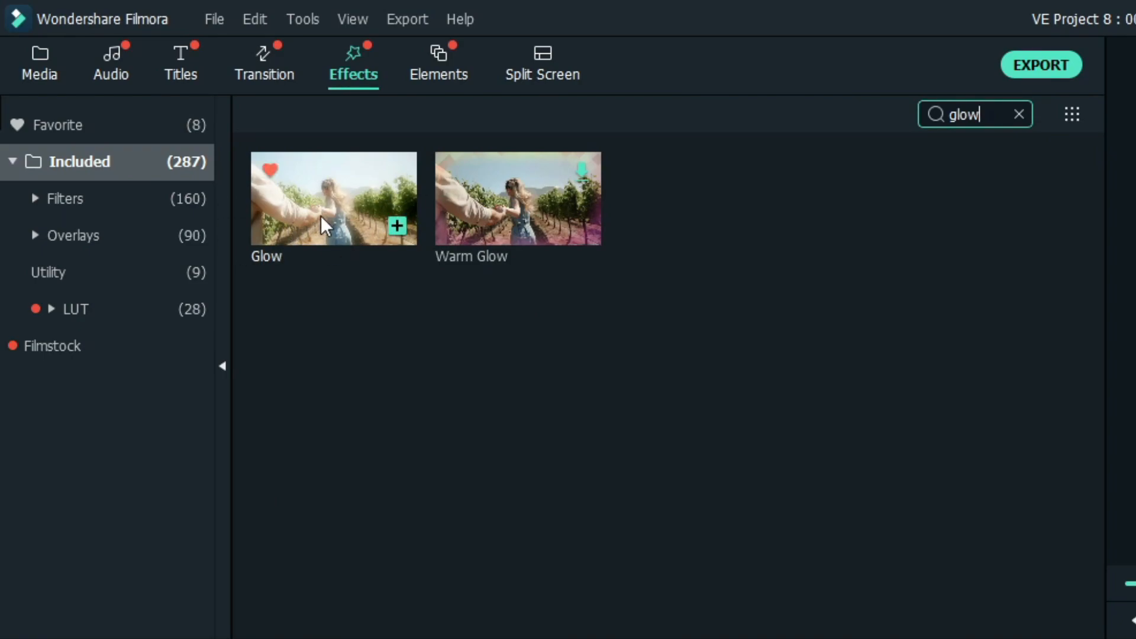
{"action": "left_click_drag", "start_coordinate": [320, 215], "coordinate": [517, 453]}
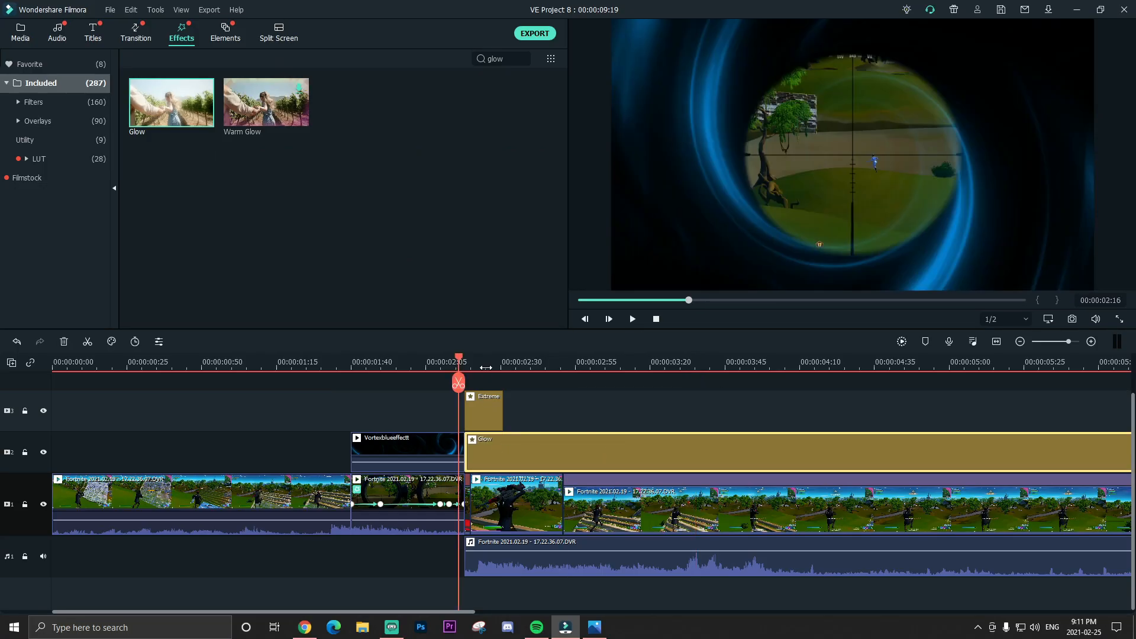
{"action": "left_click_drag", "start_coordinate": [529, 355], "coordinate": [486, 359]}
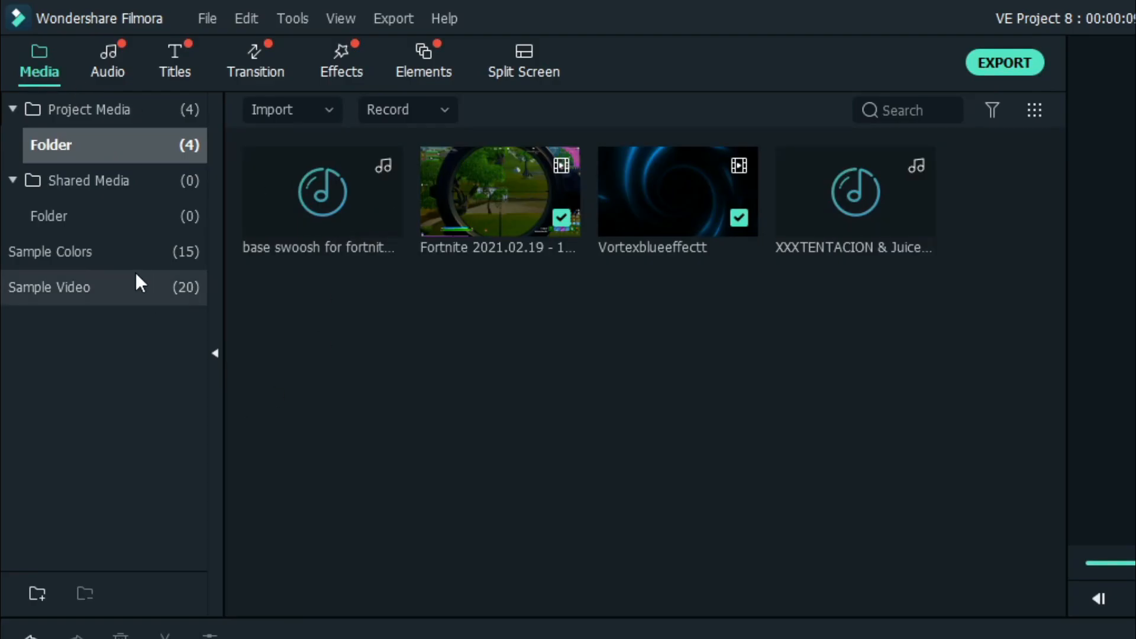
- Place the Gradient 4 sample color on a new track above the Extreme effect, starting where the scope segment ends
{"action": "left_click", "coordinate": [65, 135]}
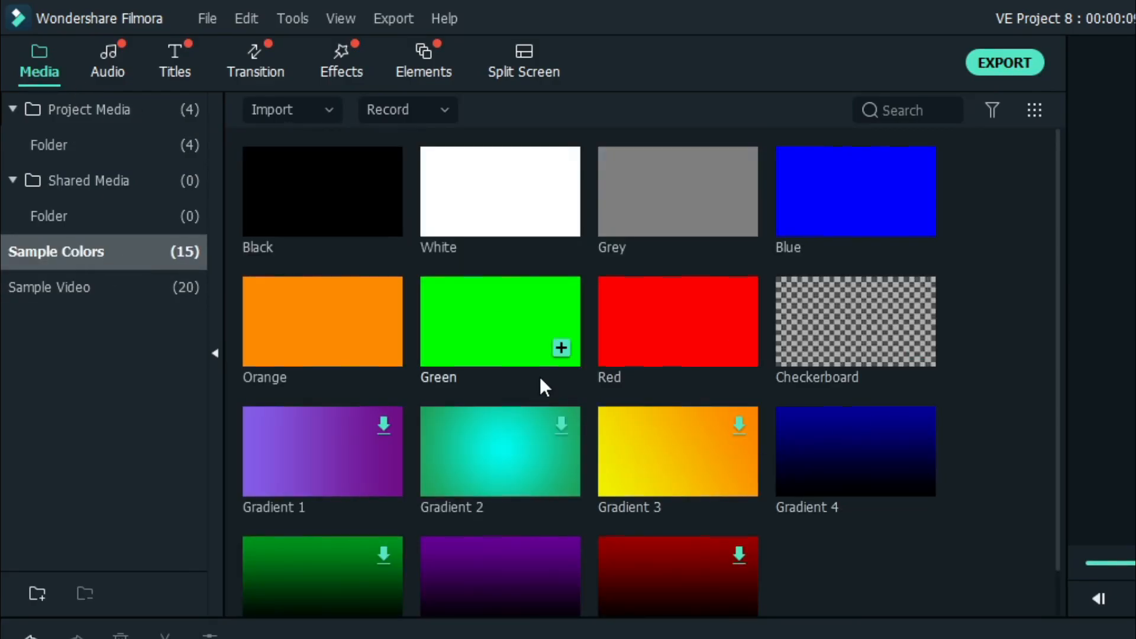
{"action": "scroll", "coordinate": [641, 391], "scroll_direction": "down", "scroll_amount": 1}
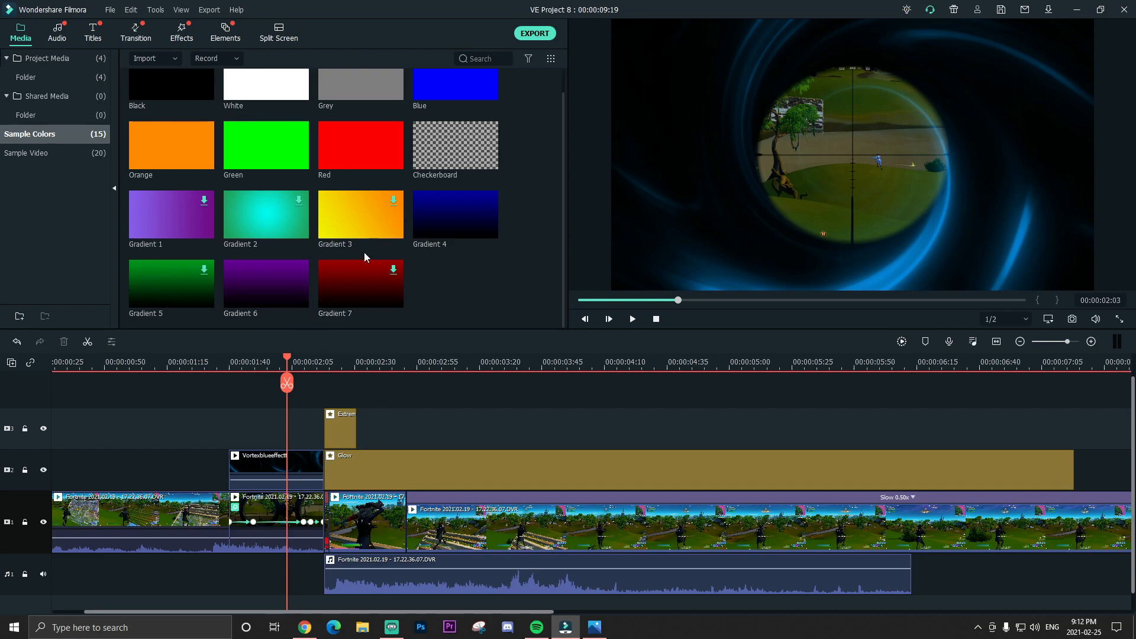
{"action": "left_click_drag", "start_coordinate": [430, 219], "coordinate": [324, 392]}
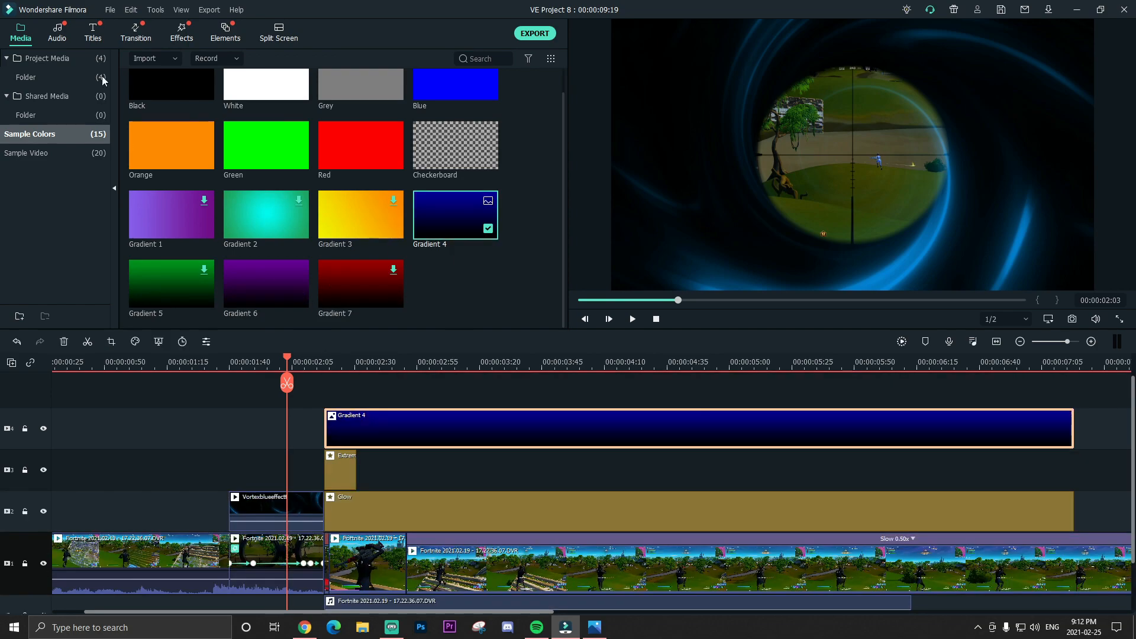
{"action": "left_click", "coordinate": [307, 361]}
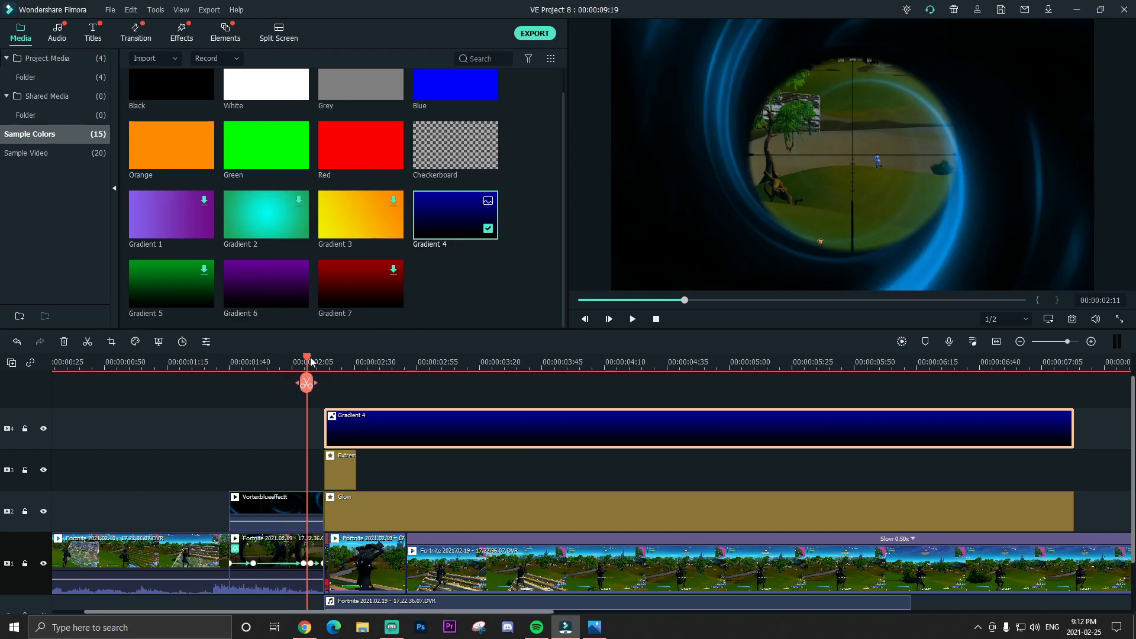
{"action": "left_click_drag", "start_coordinate": [308, 359], "coordinate": [294, 360]}
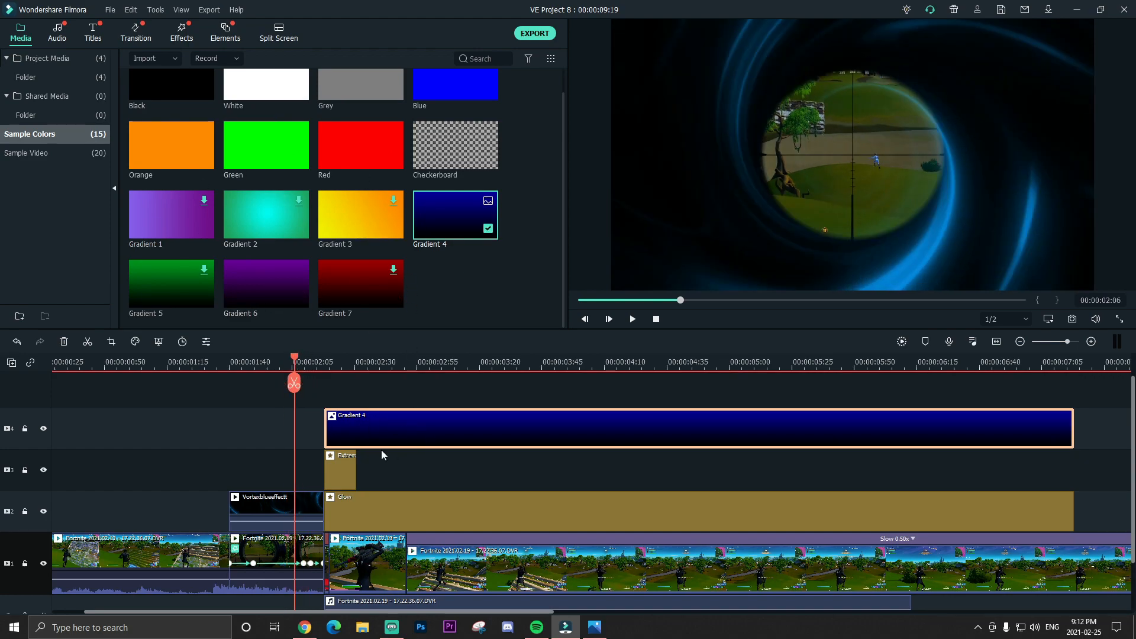
- Set the Gradient 4 clip's blending mode to Color Dodge and play back the gameplay after the shot
{"action": "double_click", "coordinate": [390, 416]}
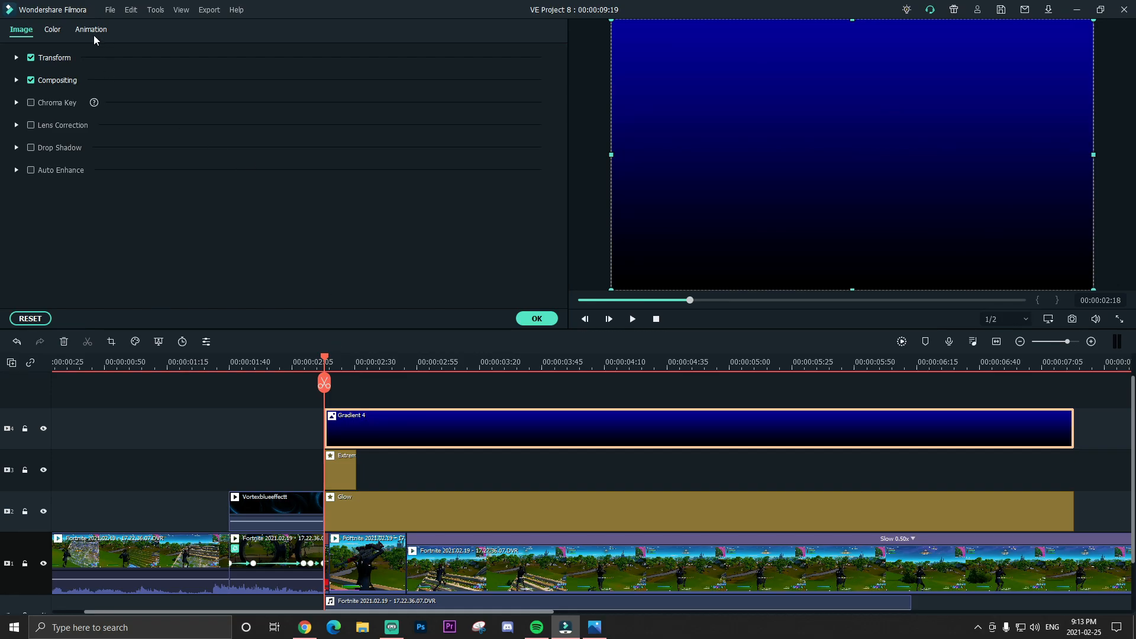
{"action": "scroll", "coordinate": [150, 164], "scroll_direction": "down", "scroll_amount": 2}
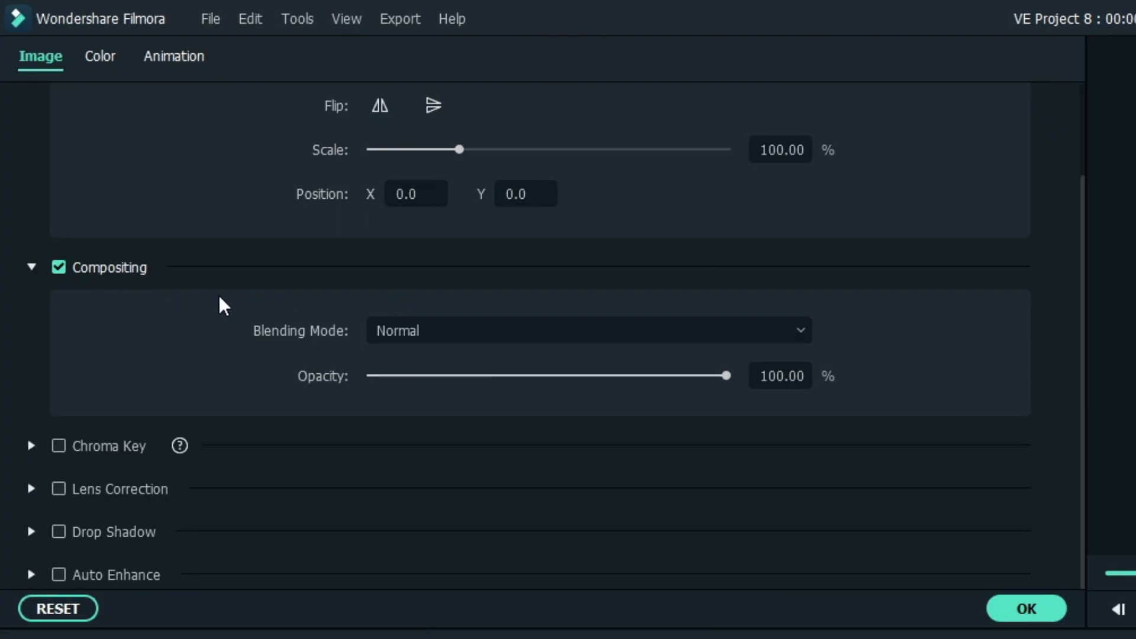
{"action": "left_click", "coordinate": [472, 330]}
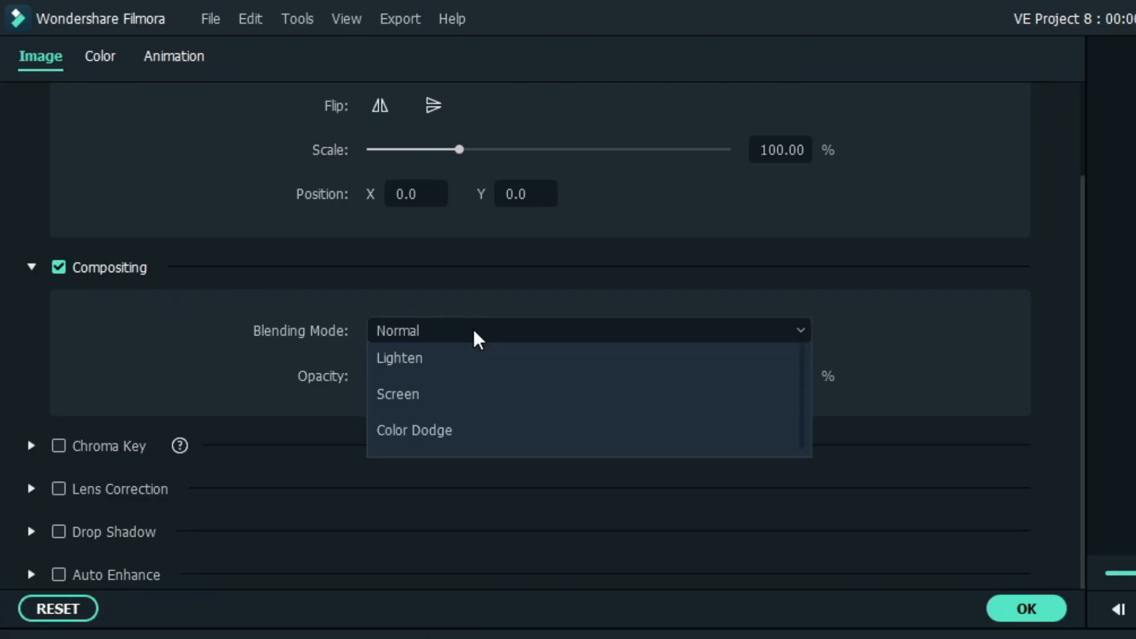
{"action": "scroll", "coordinate": [585, 467], "scroll_direction": "down", "scroll_amount": 3}
{"action": "scroll", "coordinate": [575, 541], "scroll_direction": "down", "scroll_amount": 1}
{"action": "scroll", "coordinate": [554, 551], "scroll_direction": "up", "scroll_amount": 3}
{"action": "left_click", "coordinate": [498, 523]}
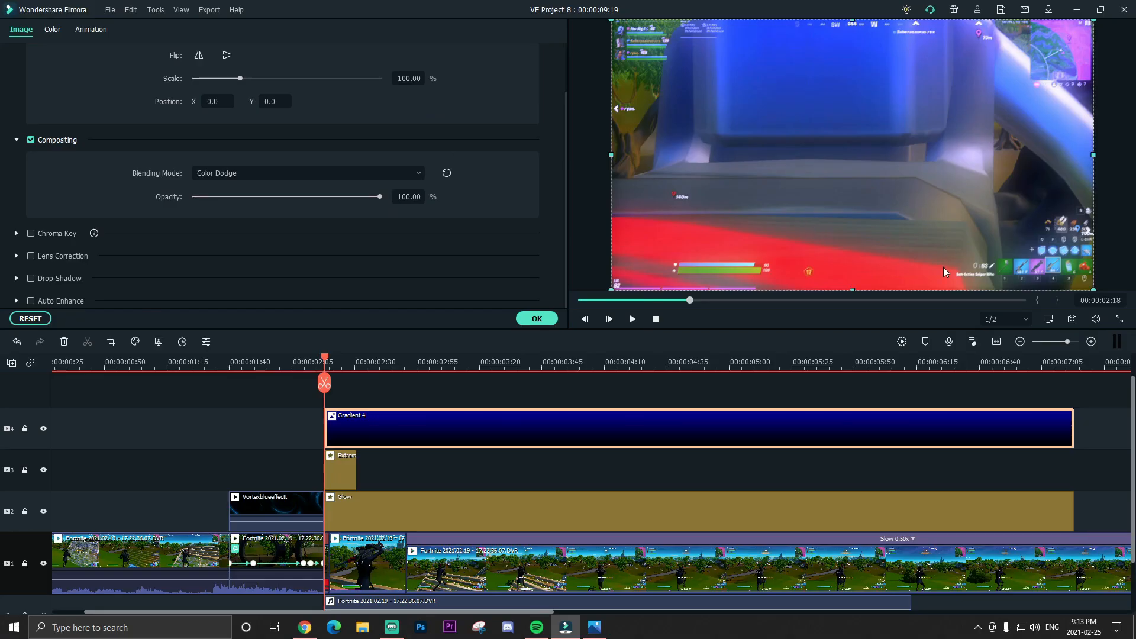
{"action": "left_click", "coordinate": [1026, 608]}
{"action": "key", "text": "space"}
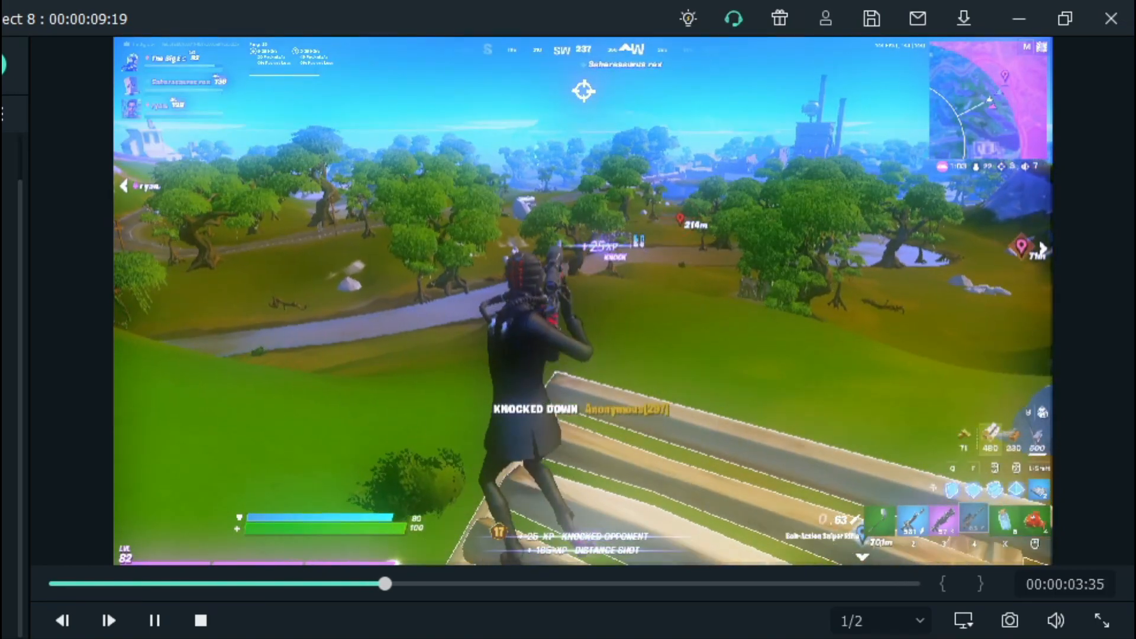
{"action": "key", "text": "space"}
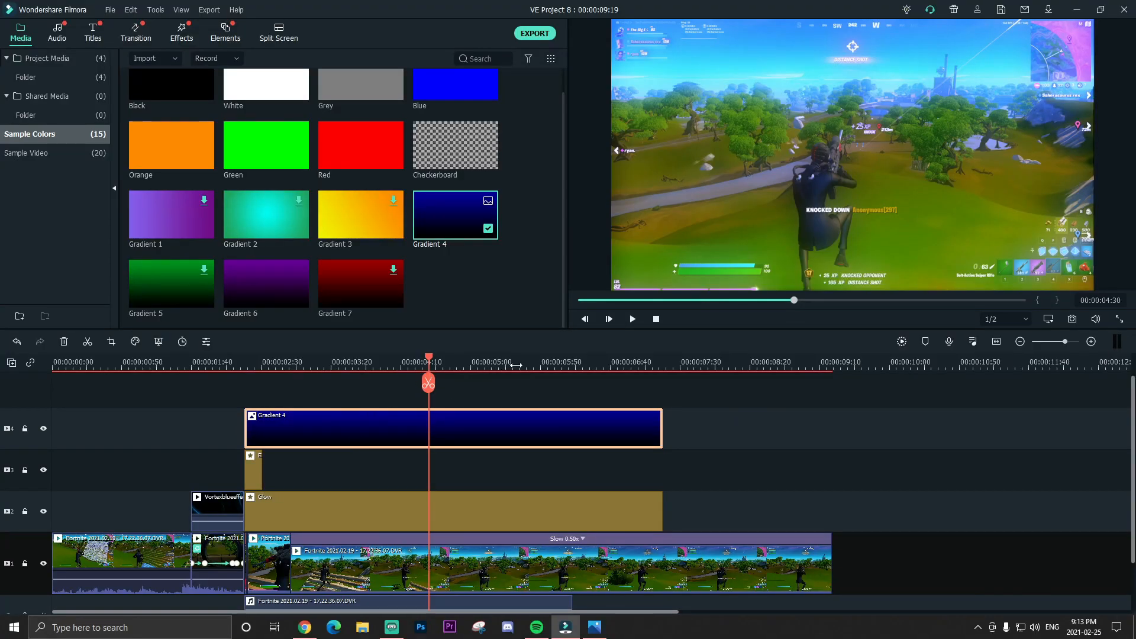
- Find the Mild effect, place it on the track above Gradient 4 aligned with its start, and save the project
{"action": "scroll", "coordinate": [515, 365], "scroll_direction": "down", "scroll_amount": 1}
{"action": "left_click", "coordinate": [181, 33]}
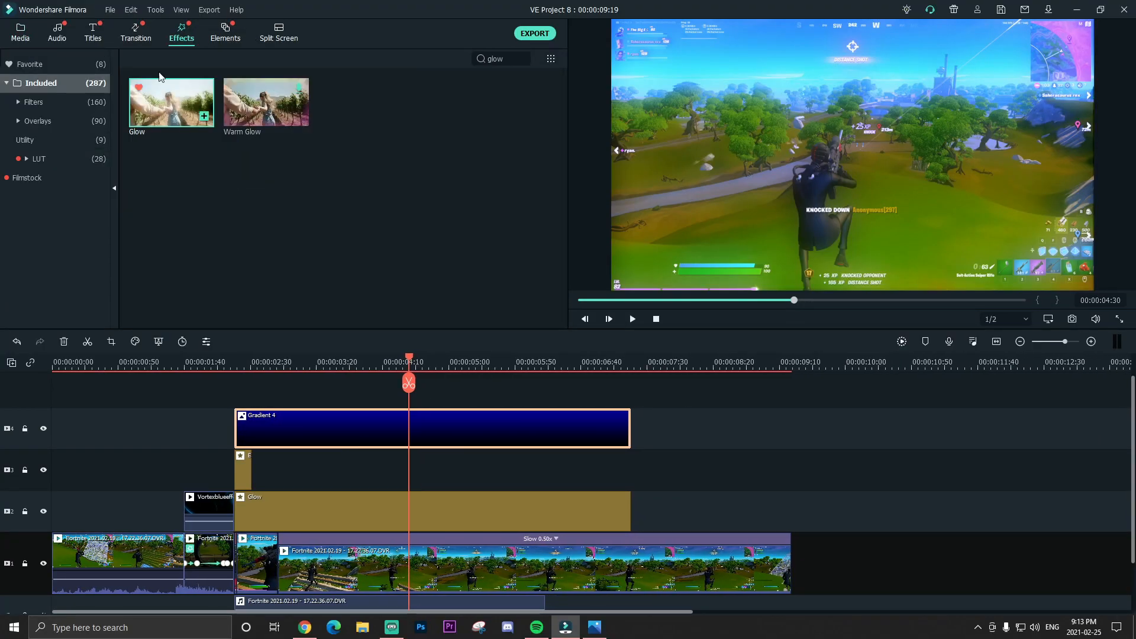
{"action": "left_click", "coordinate": [86, 84]}
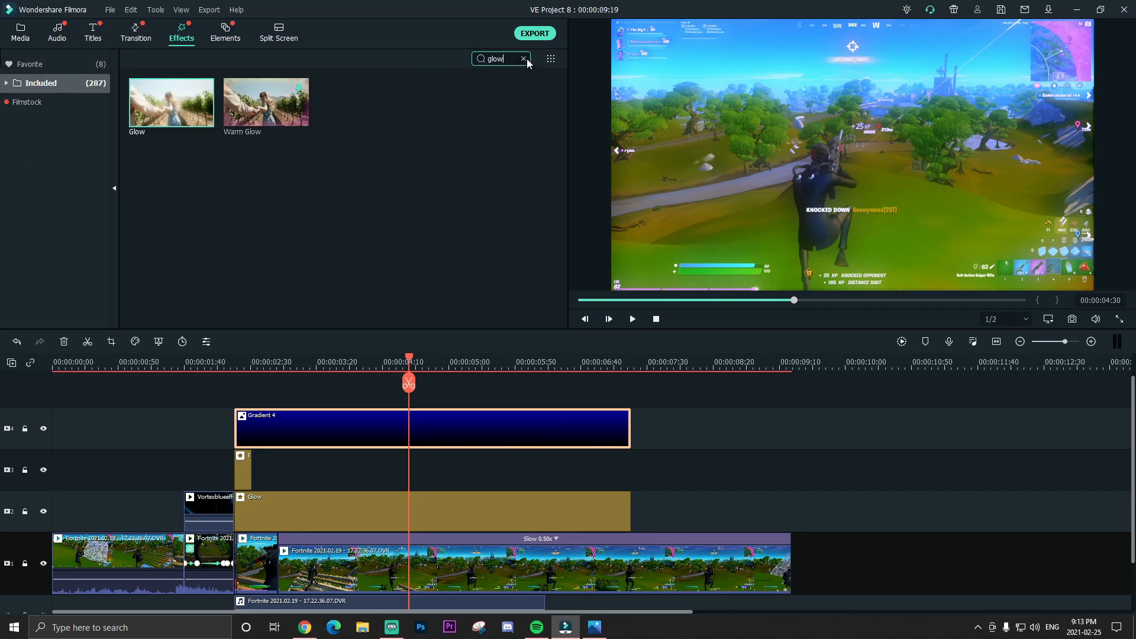
{"action": "left_click", "coordinate": [524, 59]}
{"action": "type", "text": "mild"}
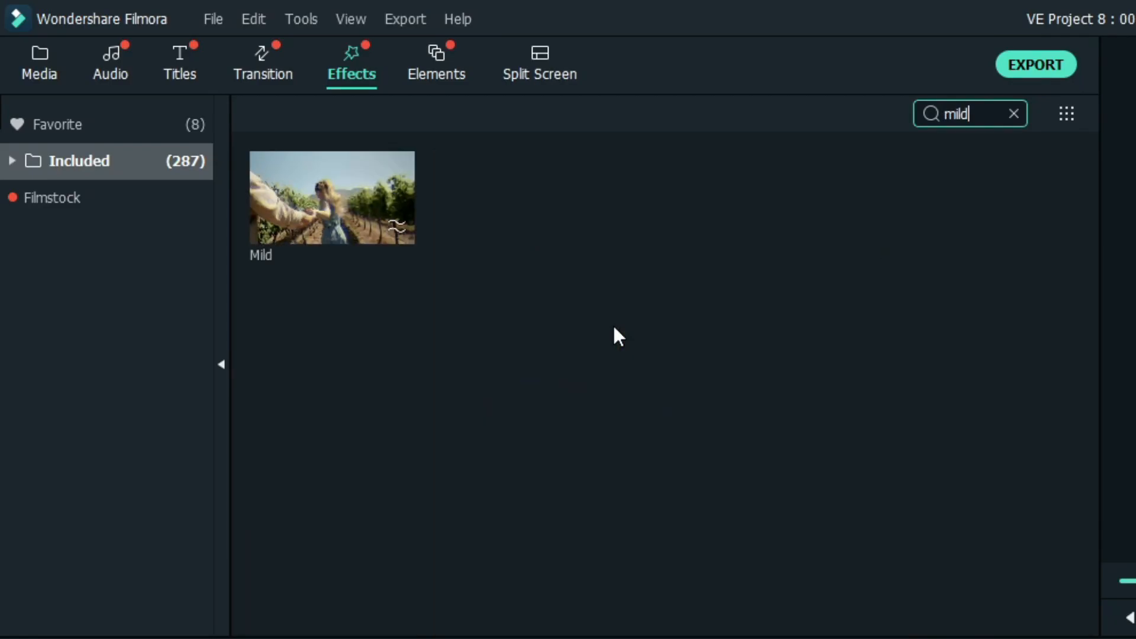
{"action": "left_click", "coordinate": [347, 209]}
{"action": "left_click_drag", "start_coordinate": [331, 198], "coordinate": [379, 382]}
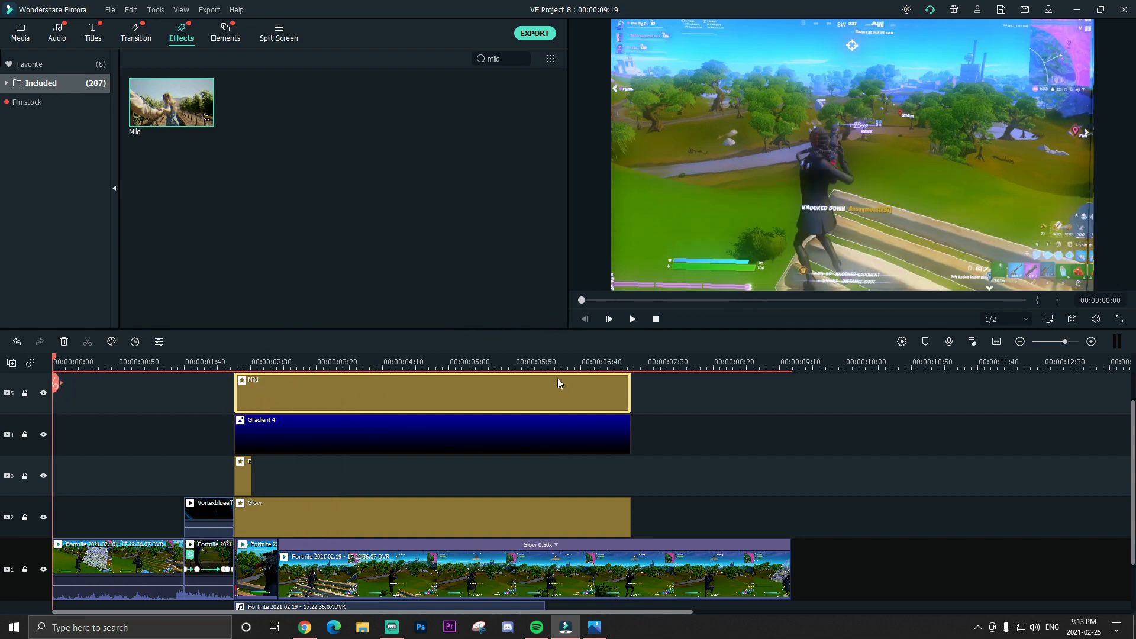
{"action": "key", "text": "space"}
{"action": "key", "text": "ctrl+s"}
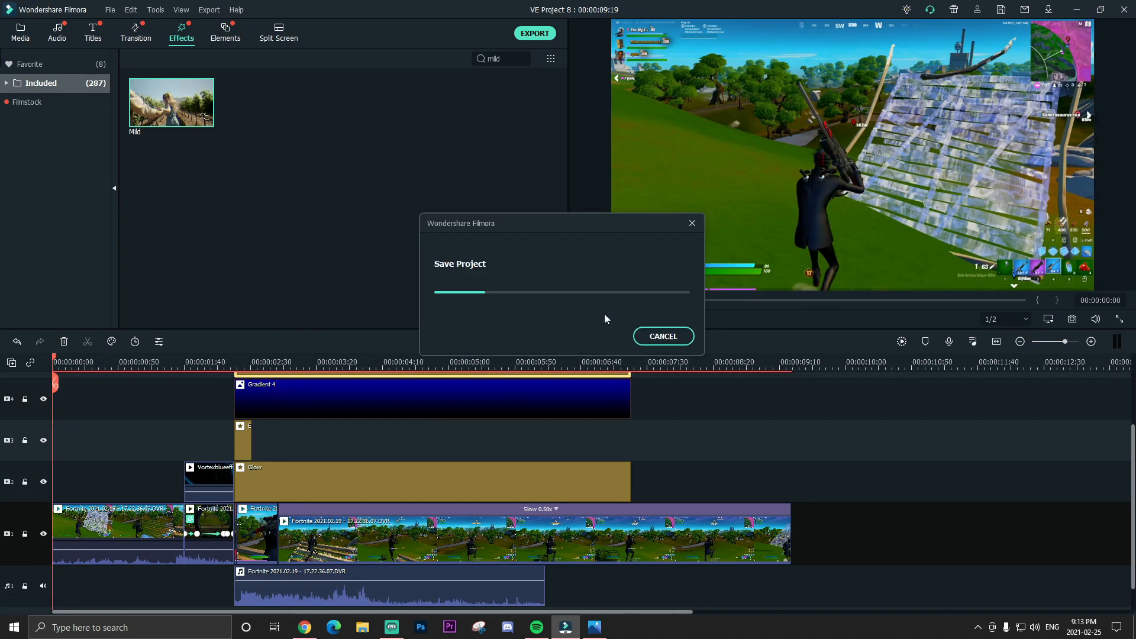